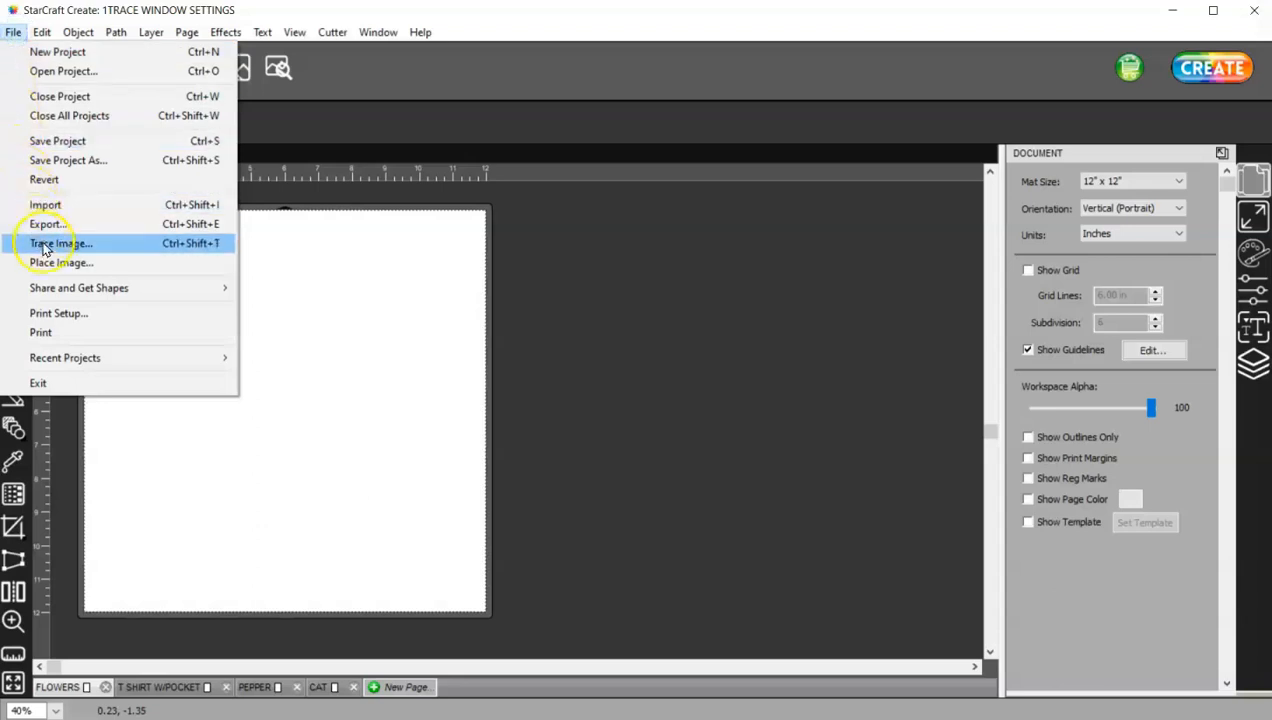
- Place the daisy flowers clip-art image from the TRACE IMAGES folder onto the canvas
click(99, 262)
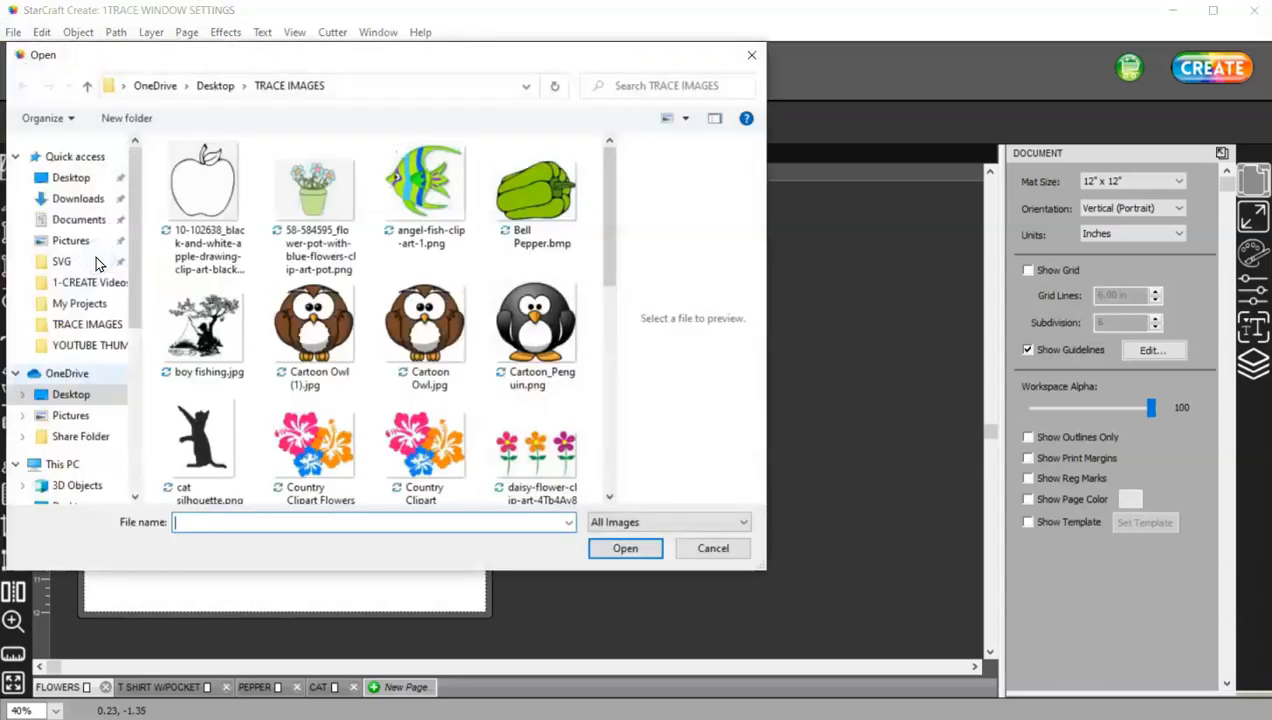
double_click(543, 452)
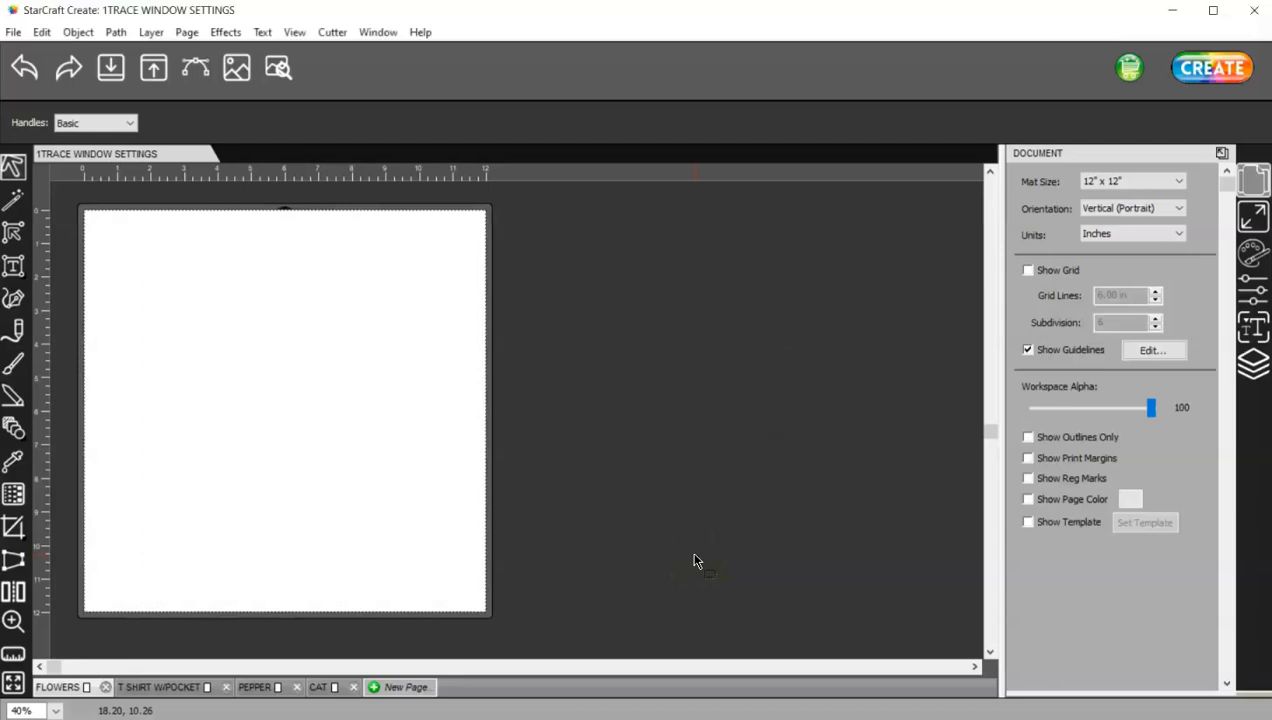
click(659, 538)
- Move and resize the placed flower image so it sits on the page
alt+scroll(540, 460, down, 3)
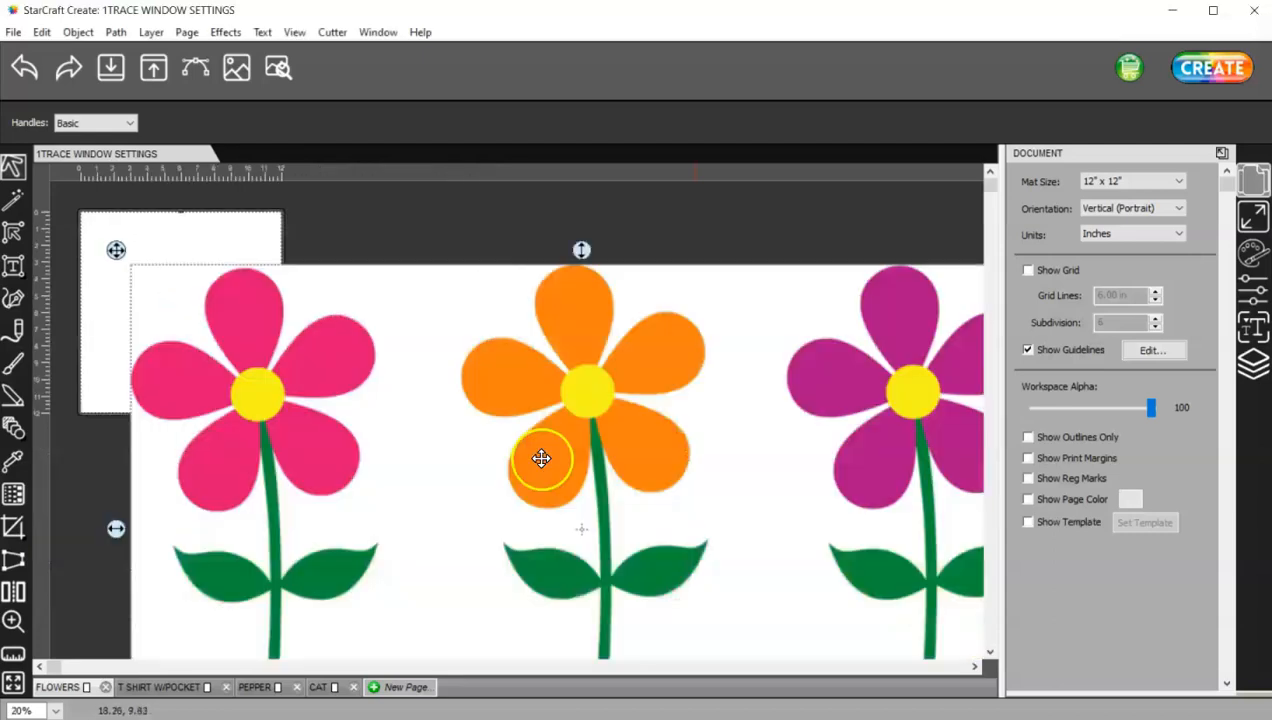
drag(568, 515, 201, 318)
drag(181, 272, 146, 256)
alt+scroll(181, 272, up, 6)
scroll(238, 252, down, 1)
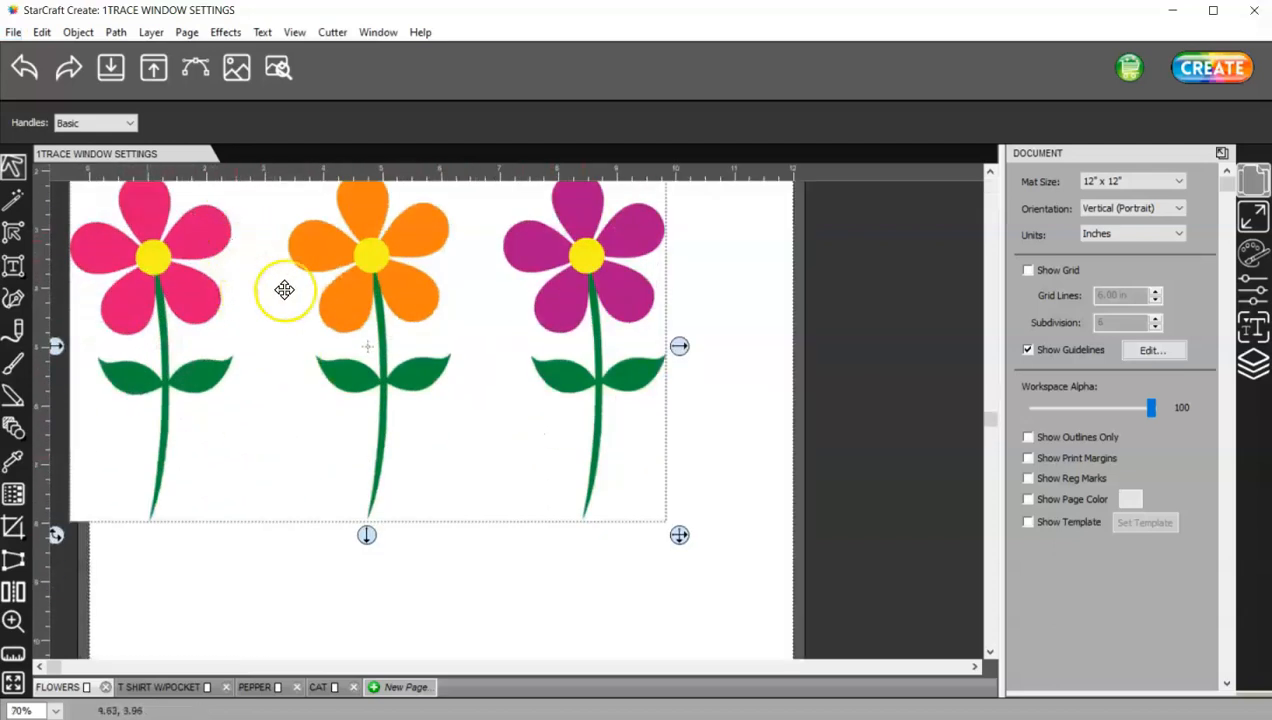
drag(359, 297, 440, 355)
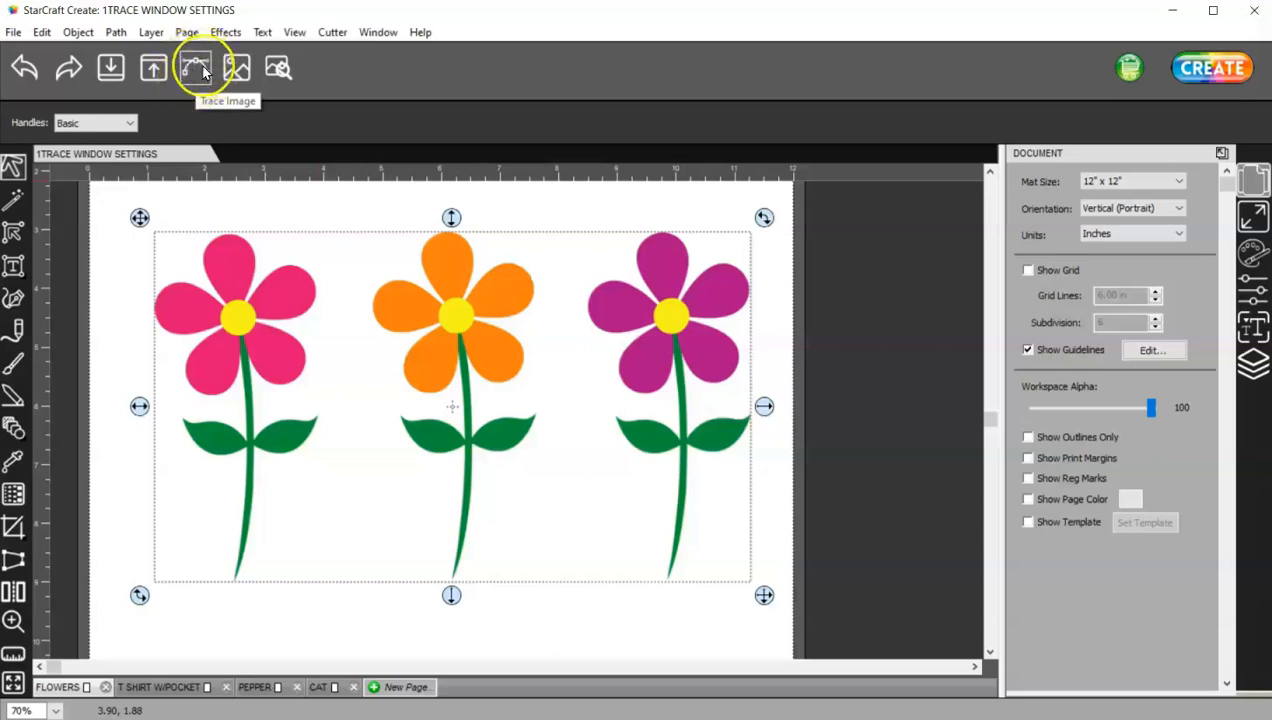
- Open the Trace Image dialog for the selected flower image and move it beside the page
click(13, 32)
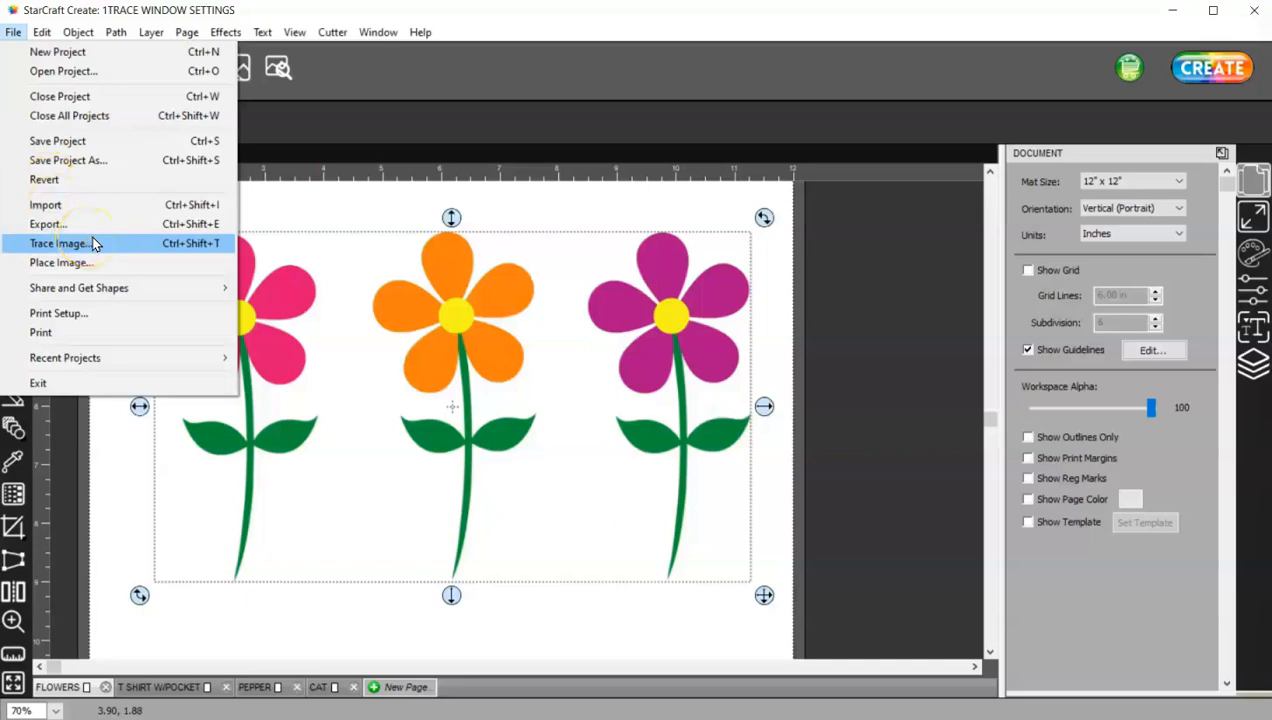
click(197, 246)
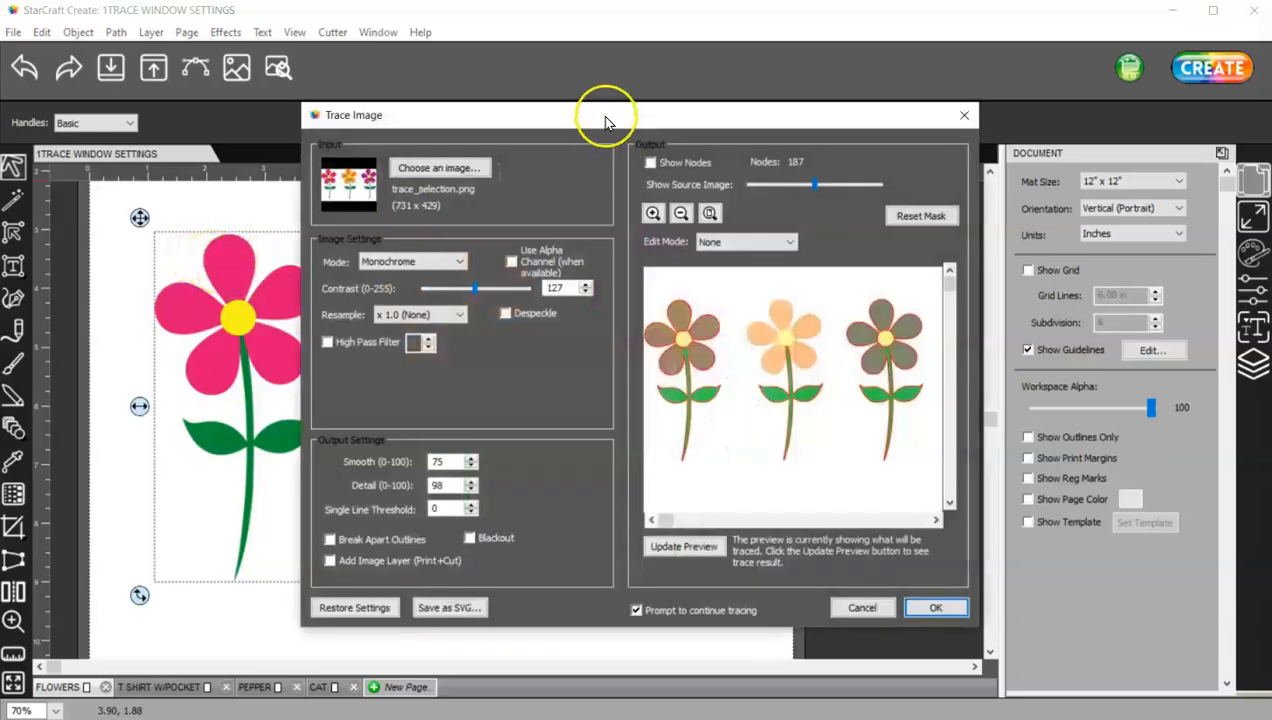
mouse_move(605, 110)
mouse_down()
mouse_move(727, 82)
mouse_move(723, 42)
mouse_move(825, 48)
mouse_up()
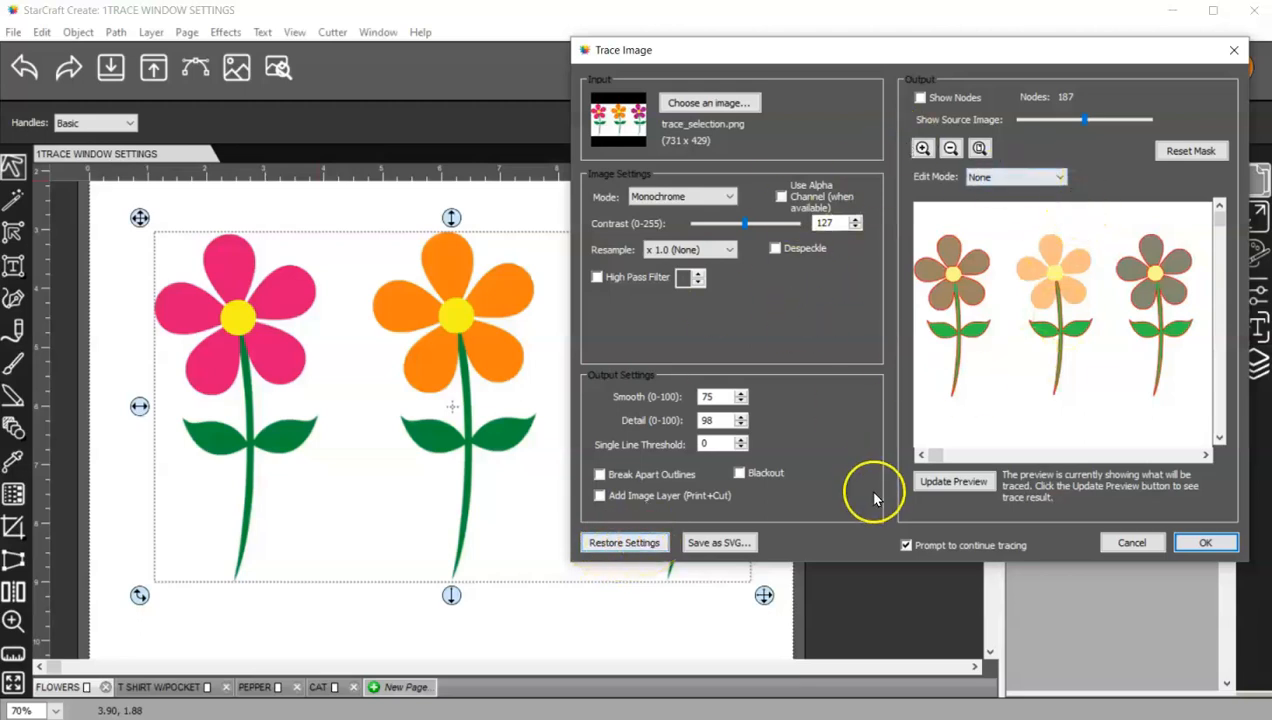
- Restore the default trace settings and adjust how much of the source image shows in the preview
click(636, 547)
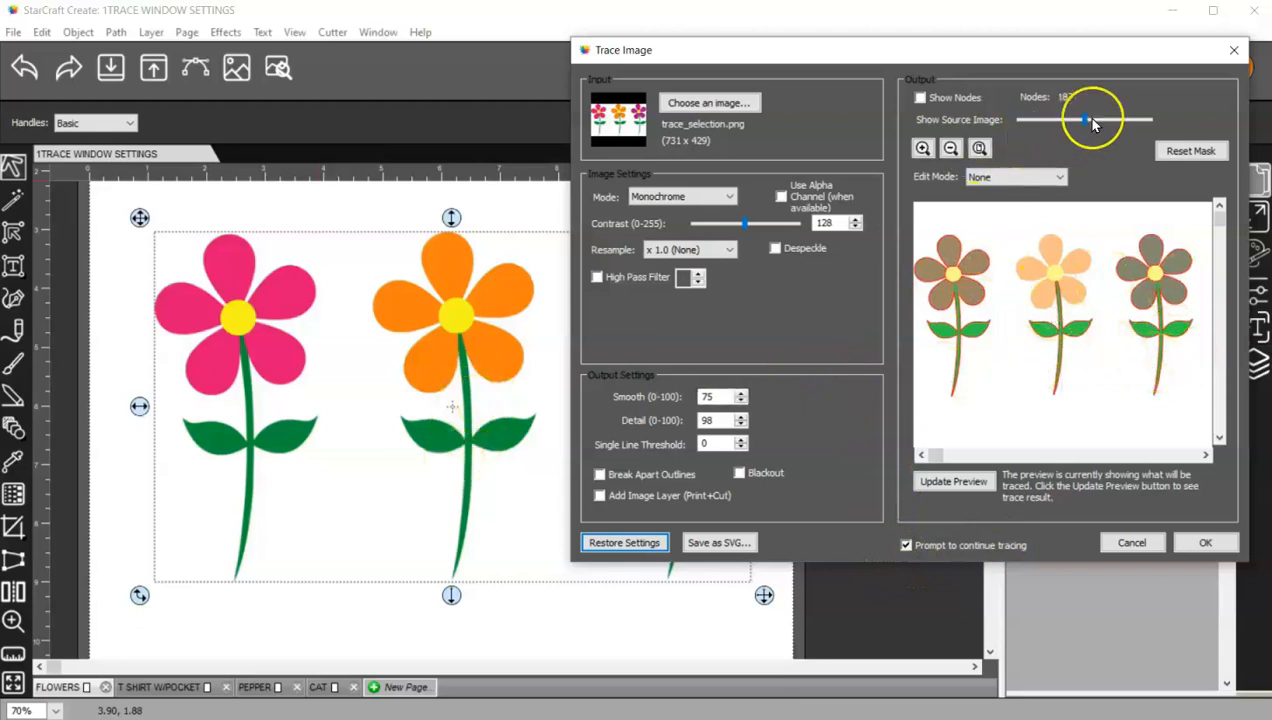
drag(1082, 119, 1030, 120)
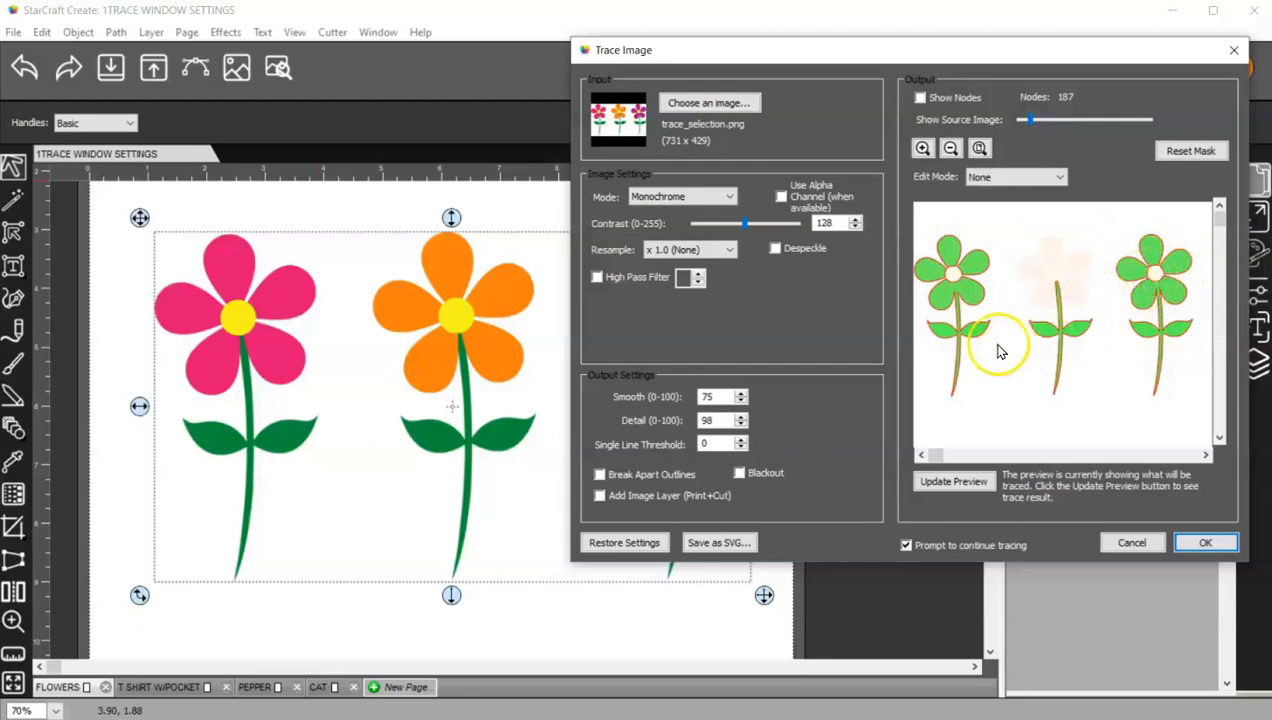
drag(1031, 127, 1064, 124)
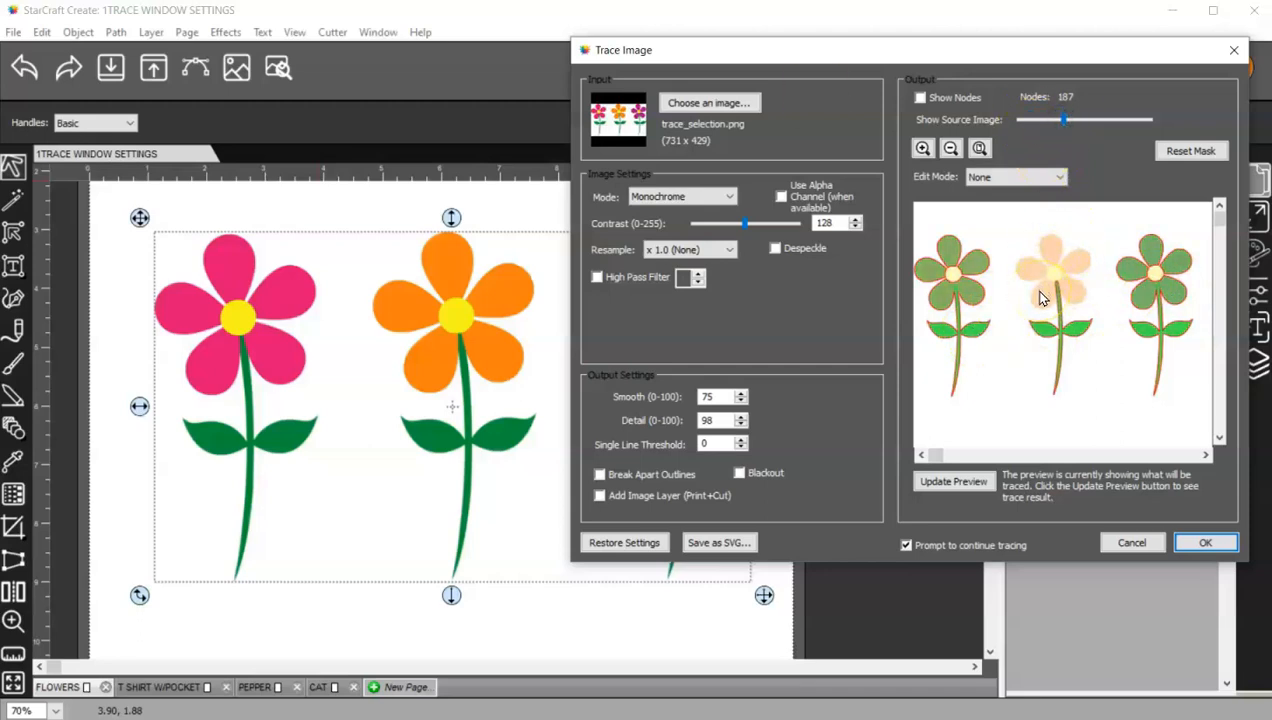
mouse_move(729, 49)
mouse_down()
mouse_move(979, 55)
mouse_move(761, 51)
mouse_move(755, 36)
mouse_up()
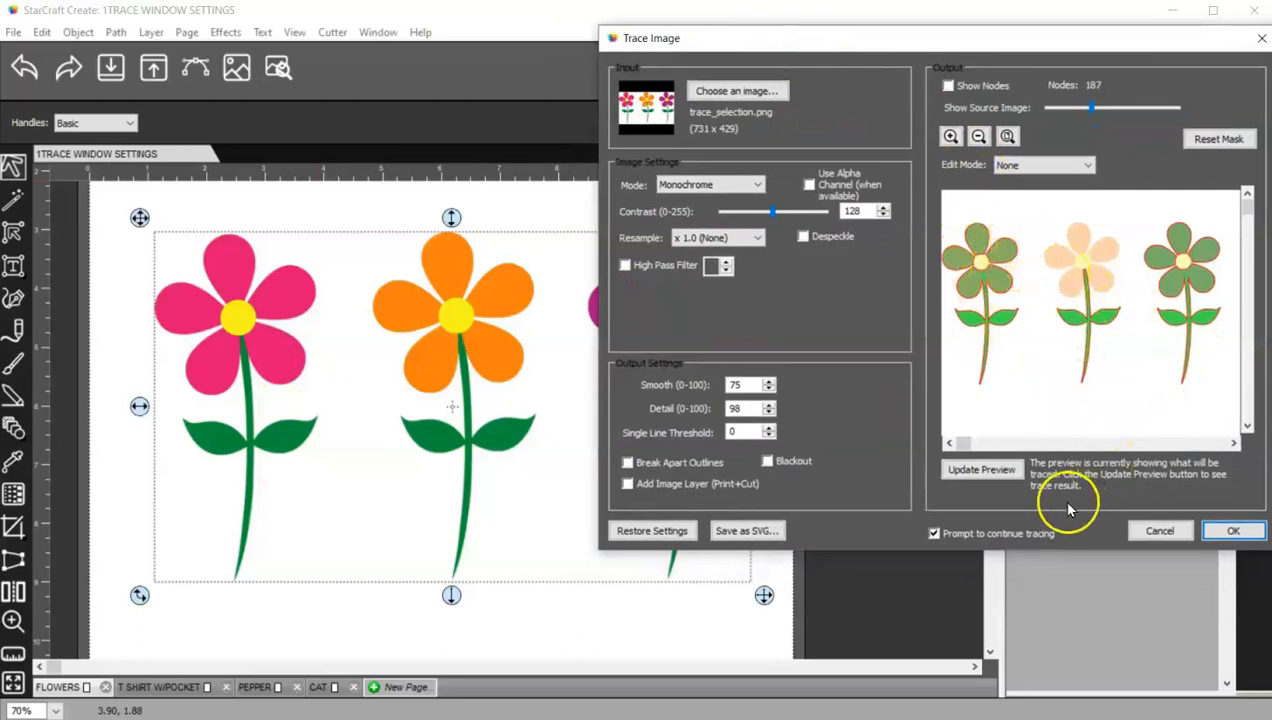
- Examine the traced outline nodes in the preview, zooming in and back out, then hide the nodes
click(932, 537)
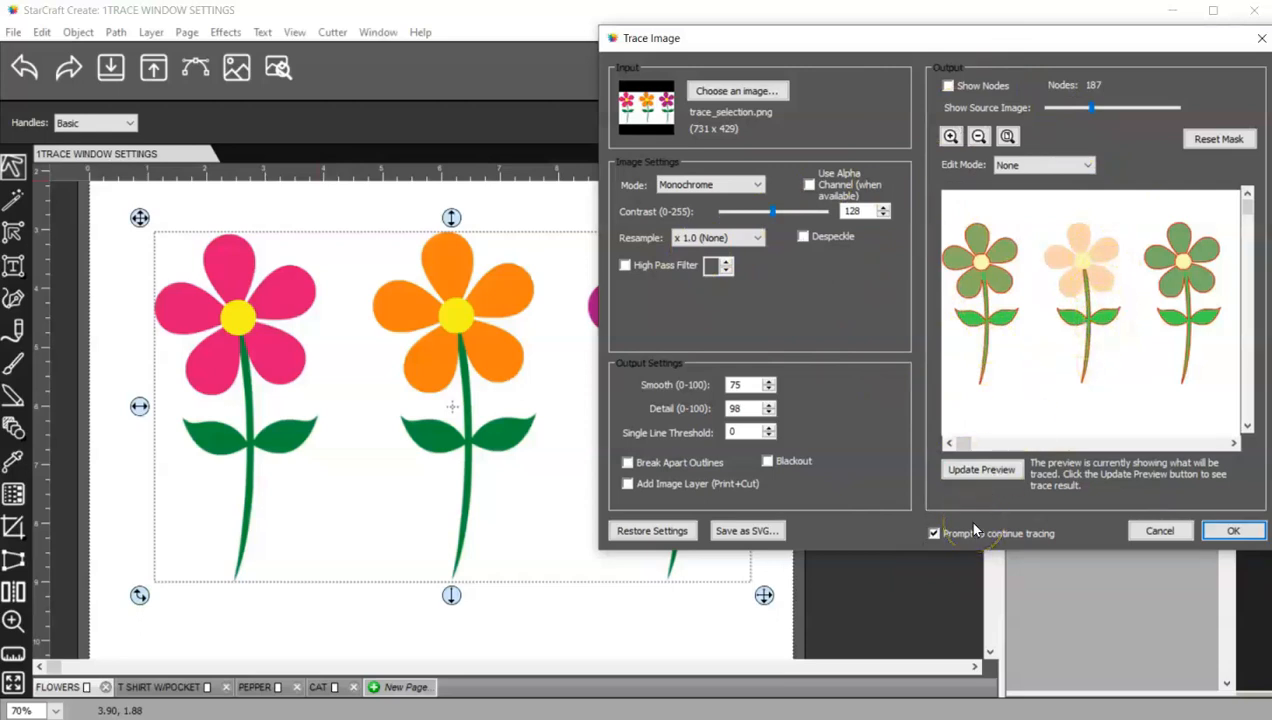
click(949, 87)
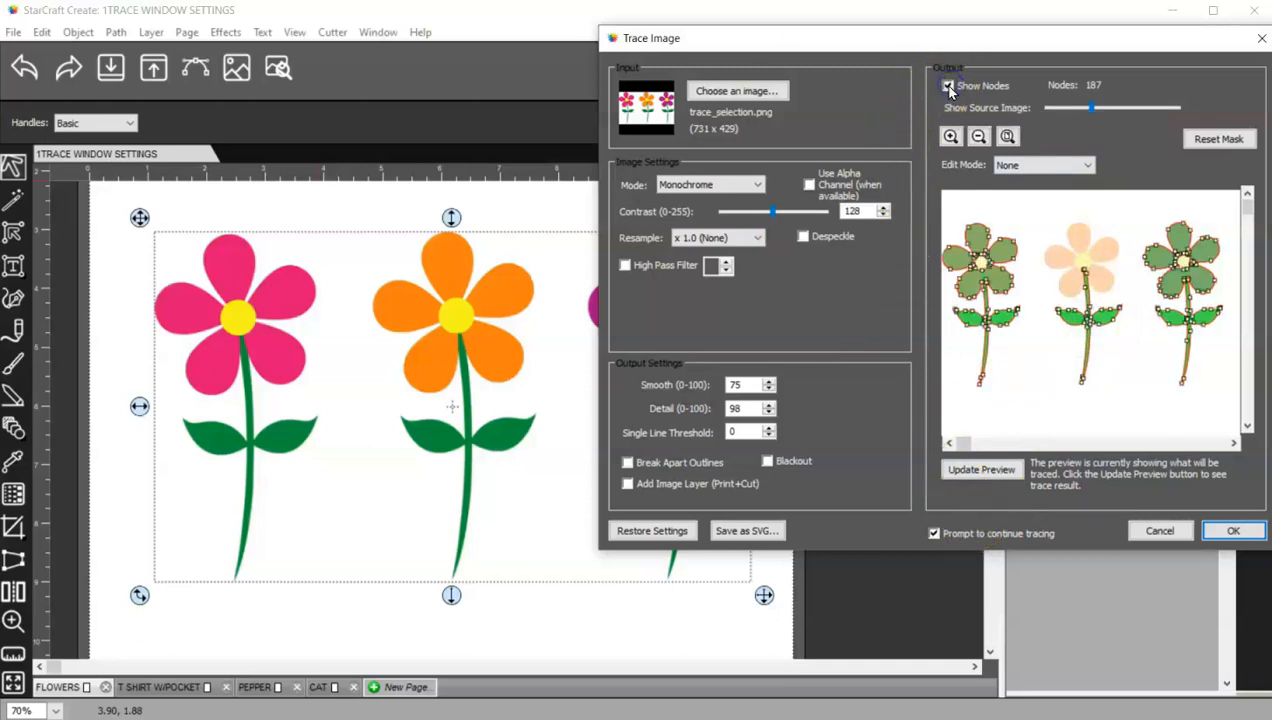
click(950, 136)
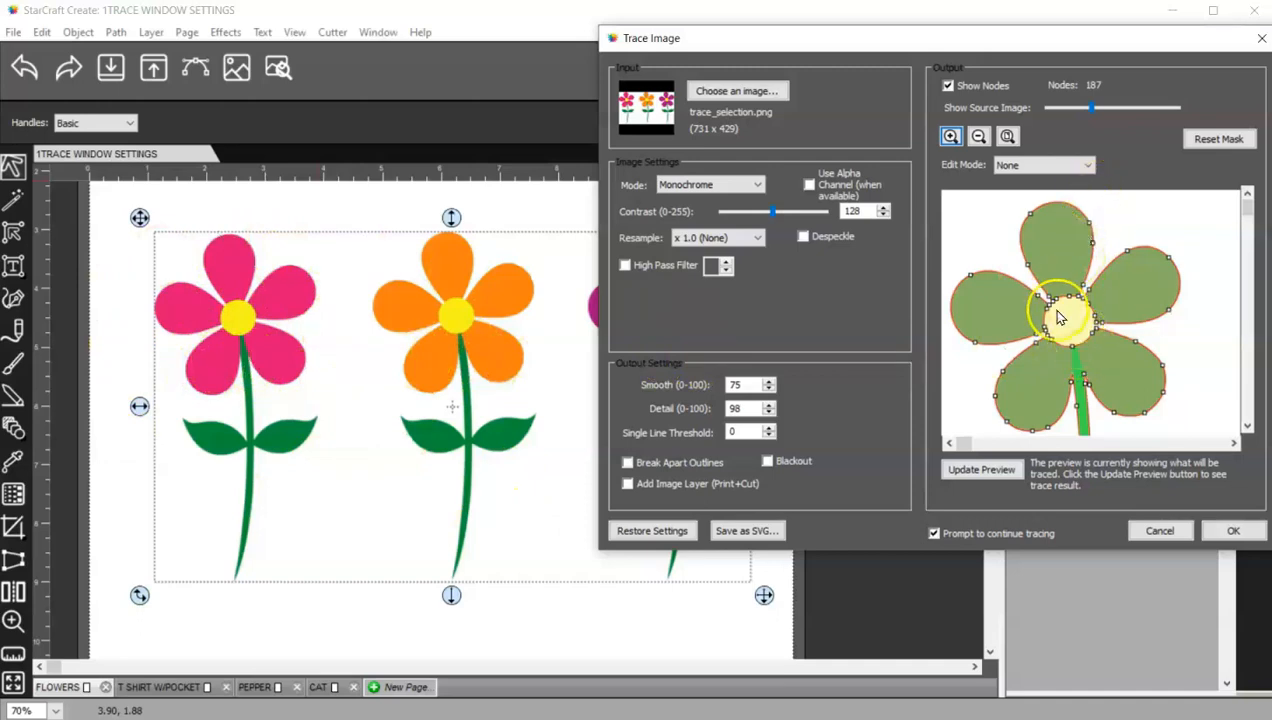
click(1007, 136)
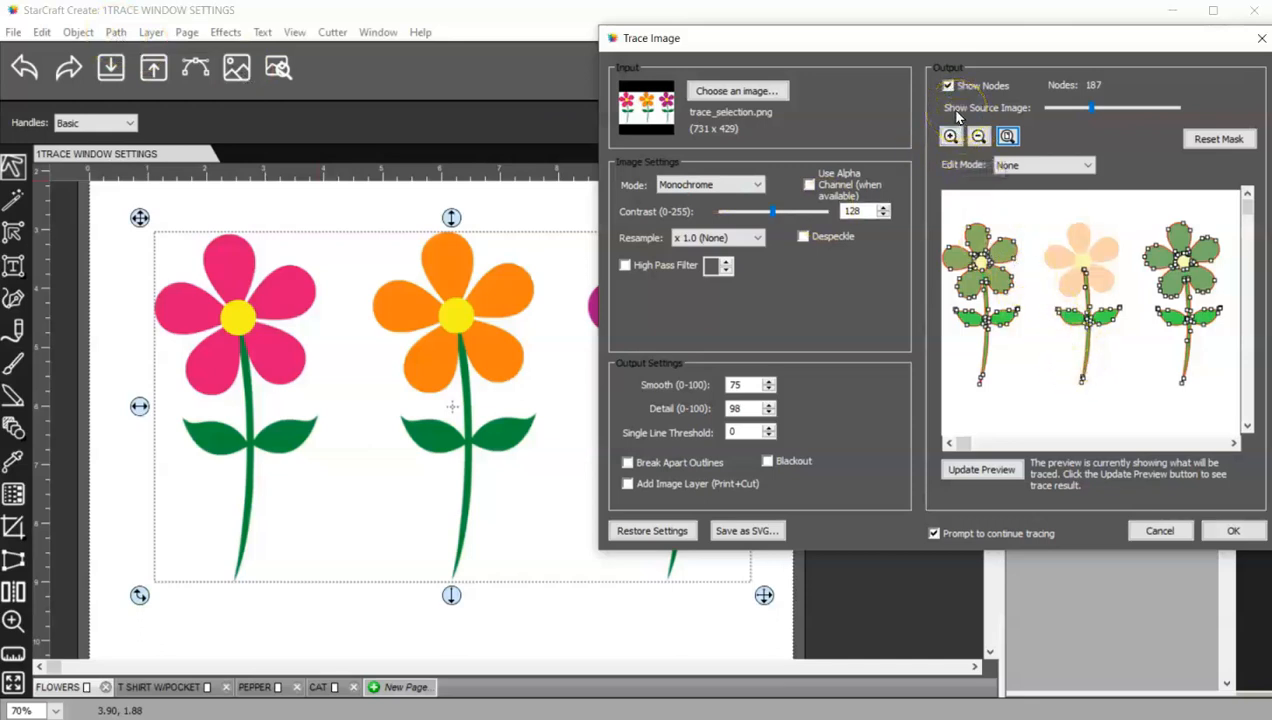
drag(1090, 110, 1184, 107)
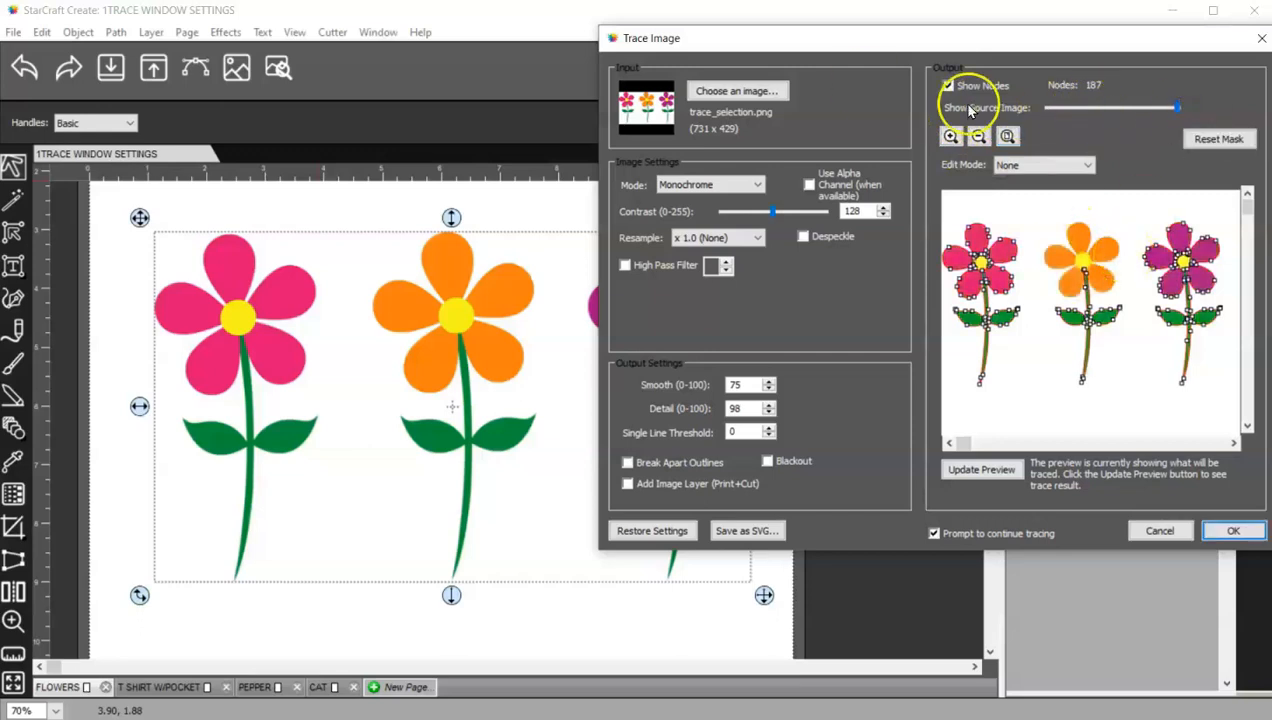
click(947, 86)
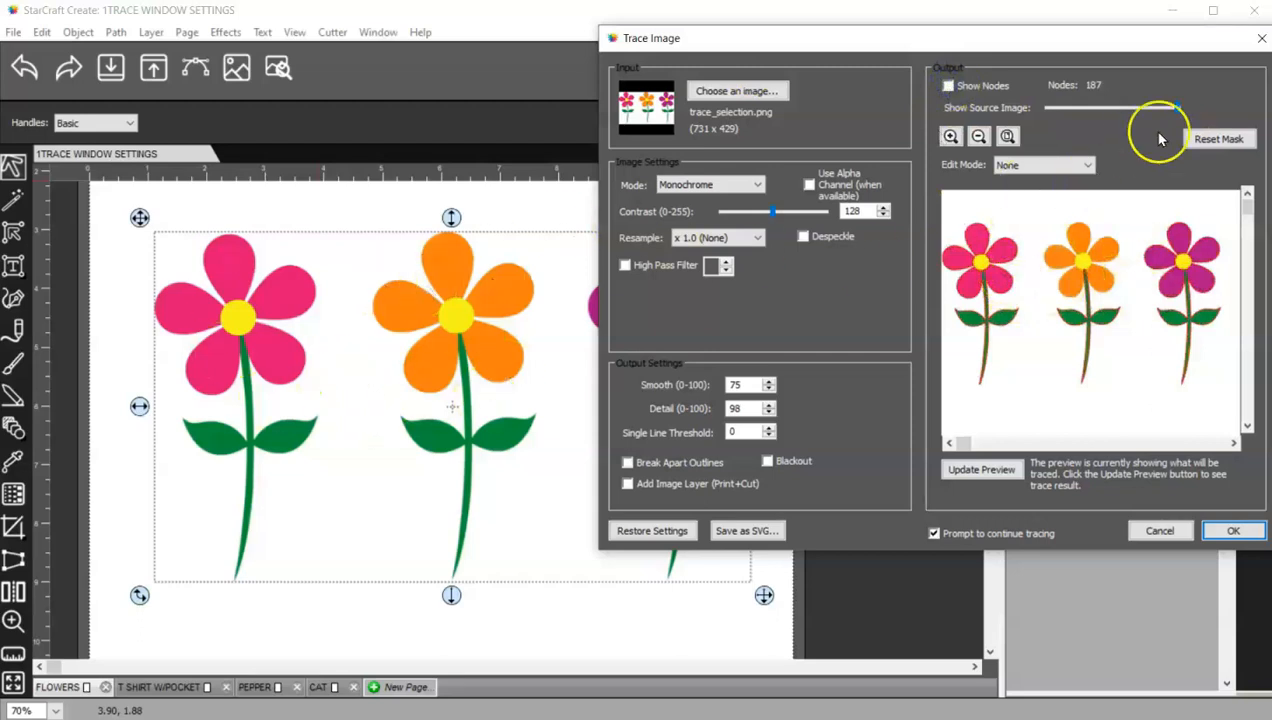
- Hide the source image, update the preview and accept the trace, choosing to continue tracing more layers
drag(1177, 112, 1050, 117)
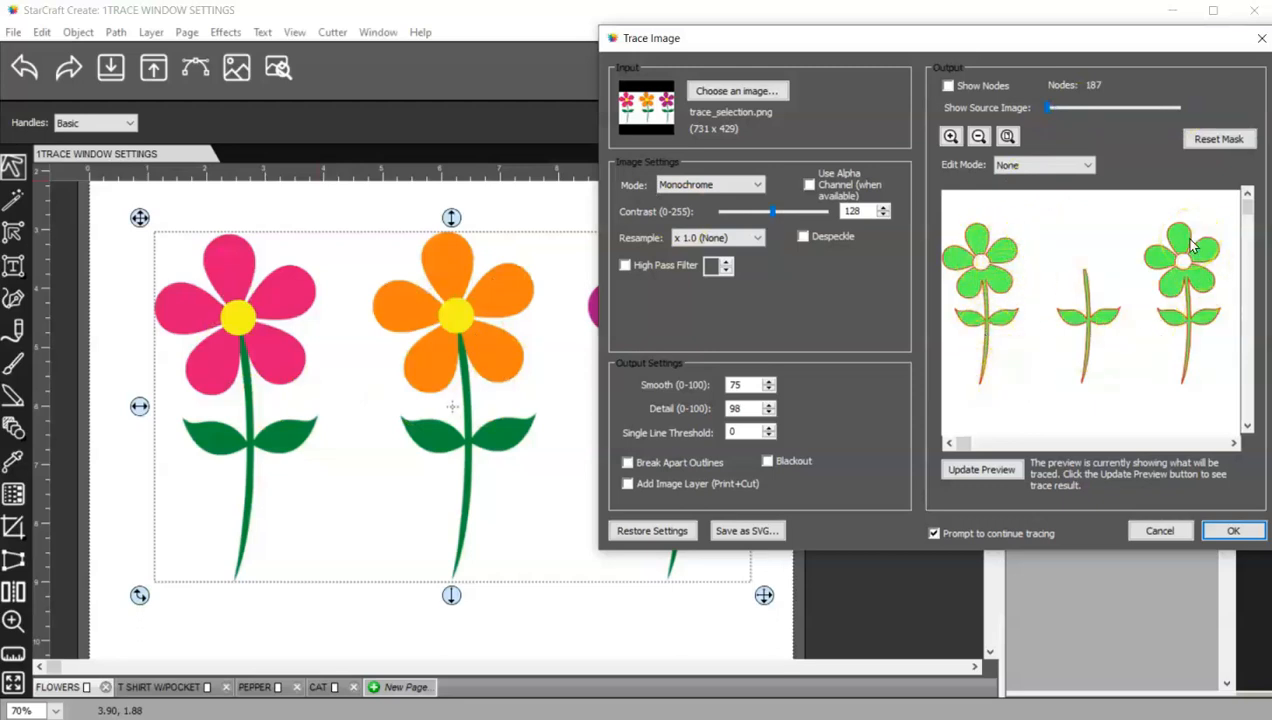
click(1010, 472)
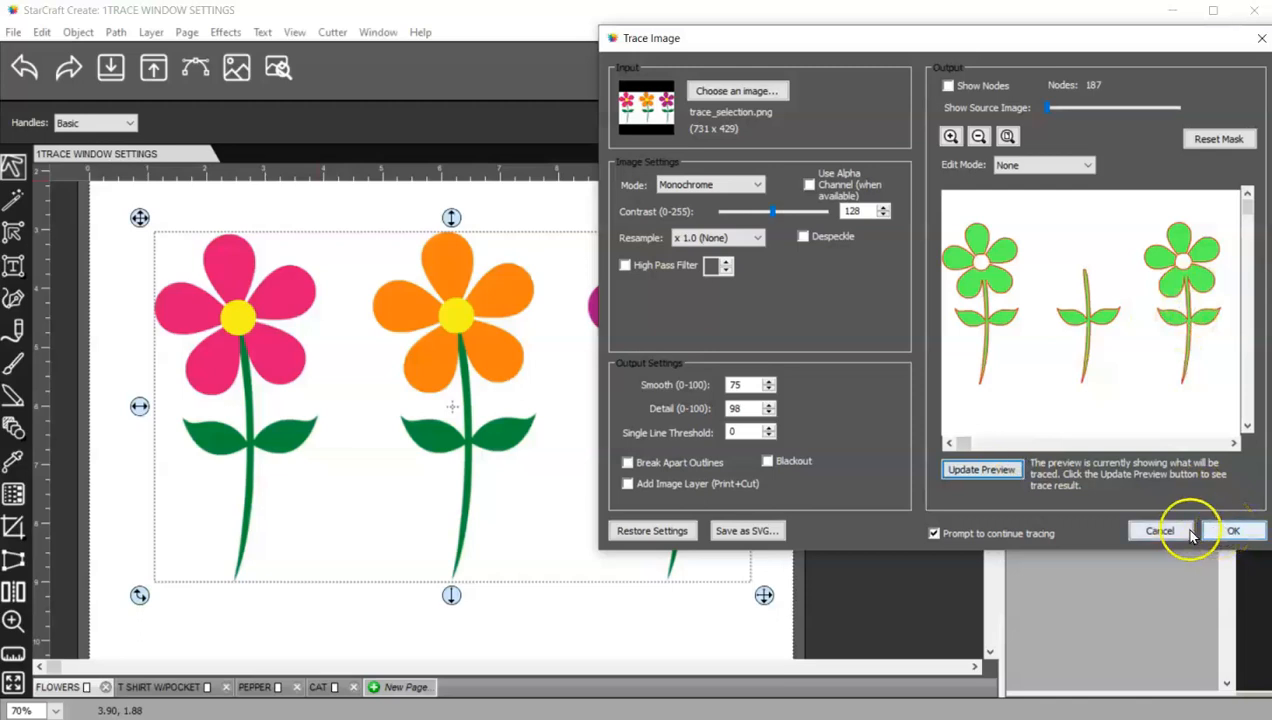
click(1232, 531)
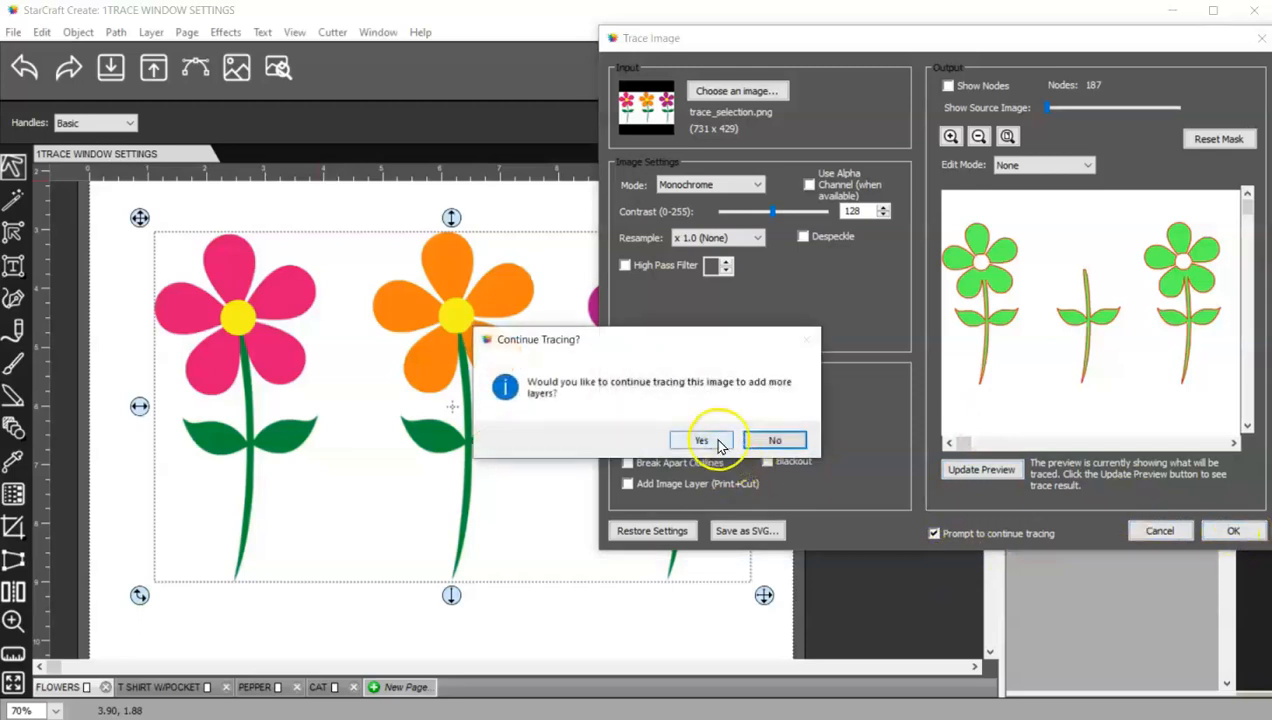
click(703, 441)
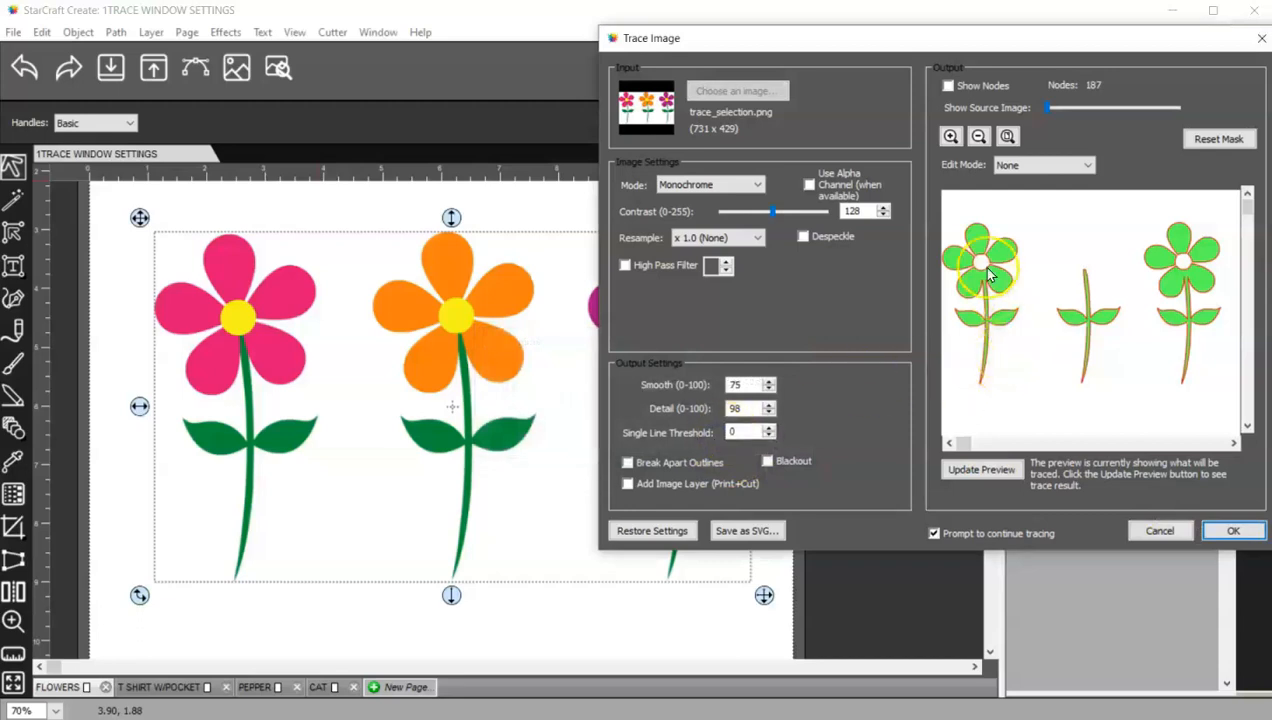
- Raise the source image visibility, zoom the preview in and out, and switch Edit Mode to Crop
drag(1047, 107, 1098, 116)
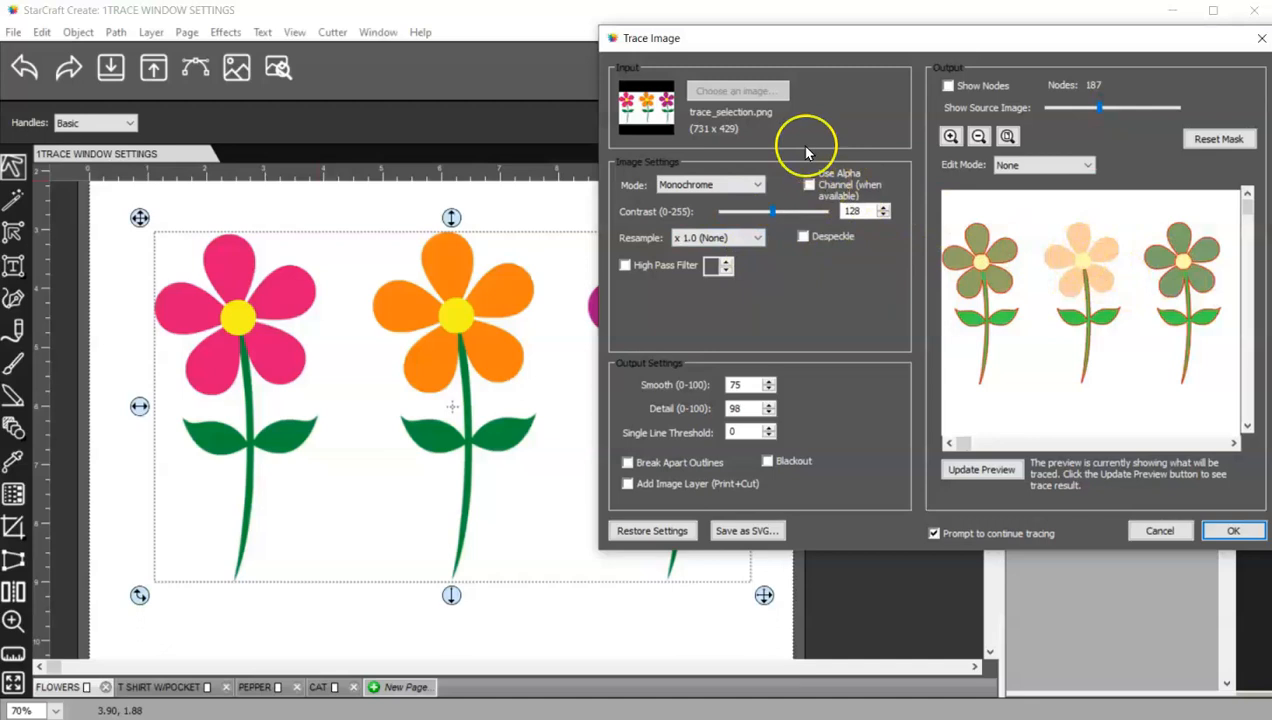
click(951, 136)
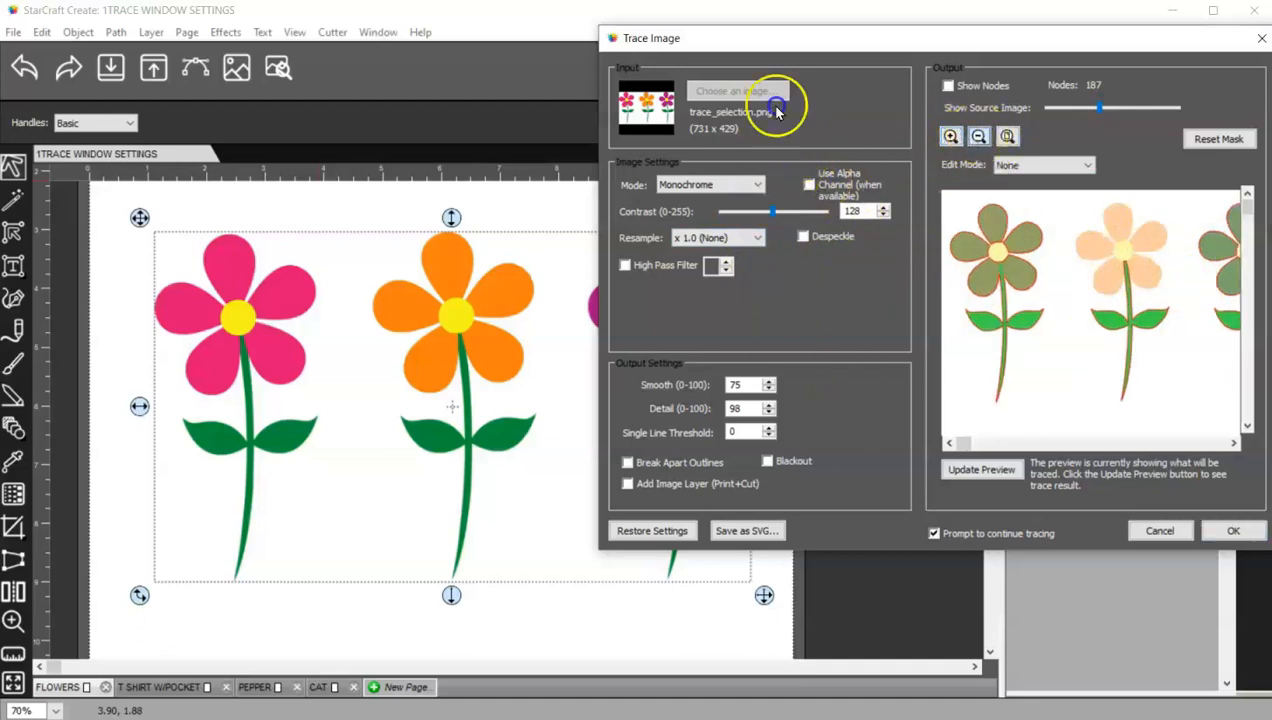
click(1007, 136)
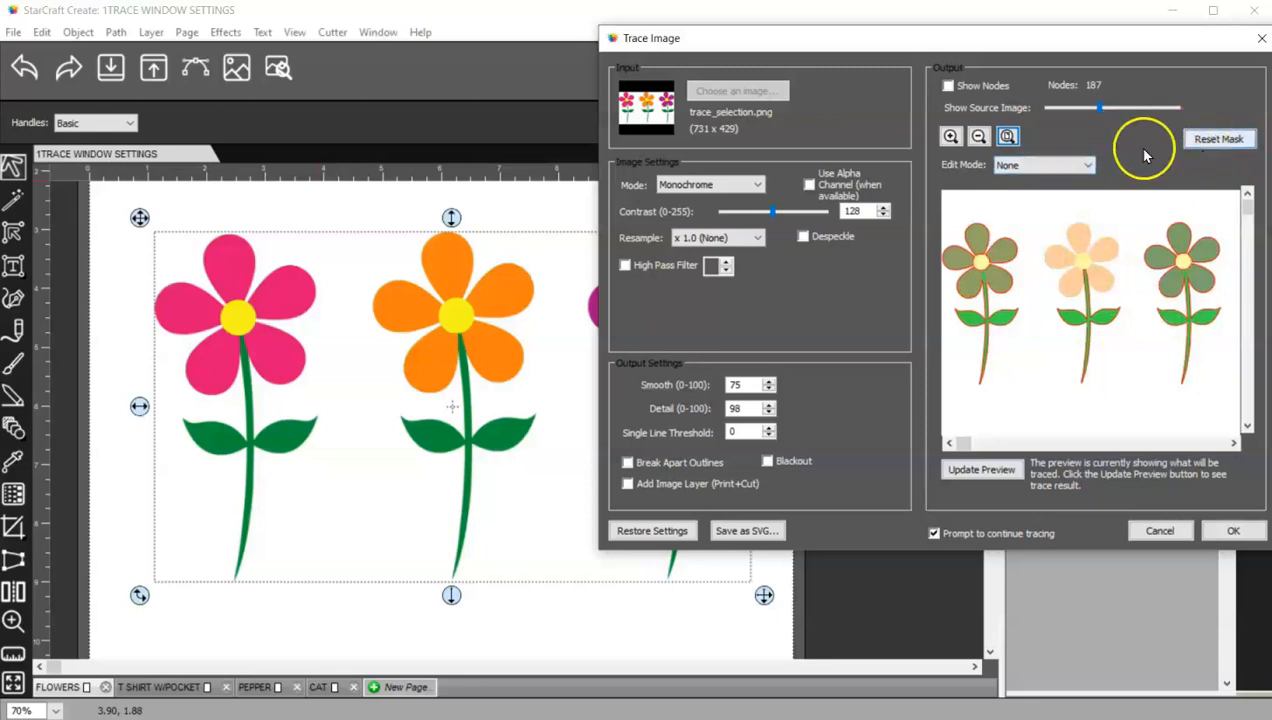
click(1057, 165)
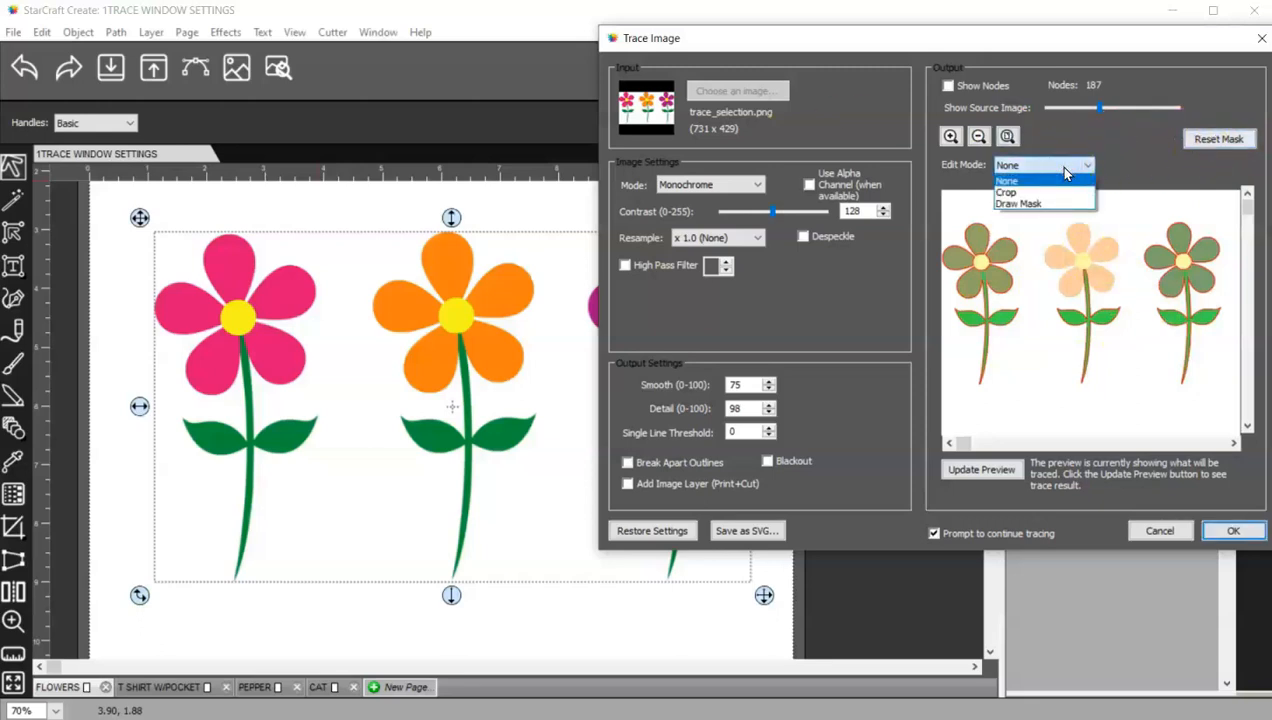
click(1062, 192)
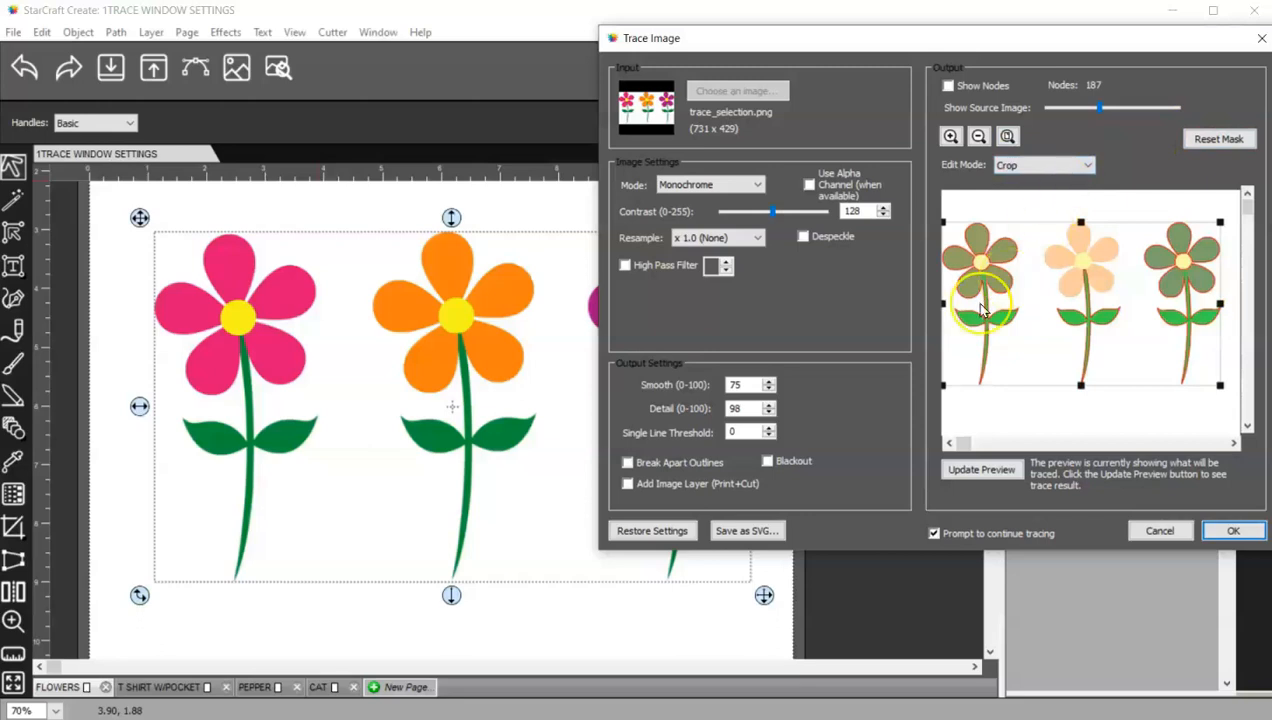
- Crop the trace area to the middle orange flower and update the preview
drag(943, 303, 1033, 304)
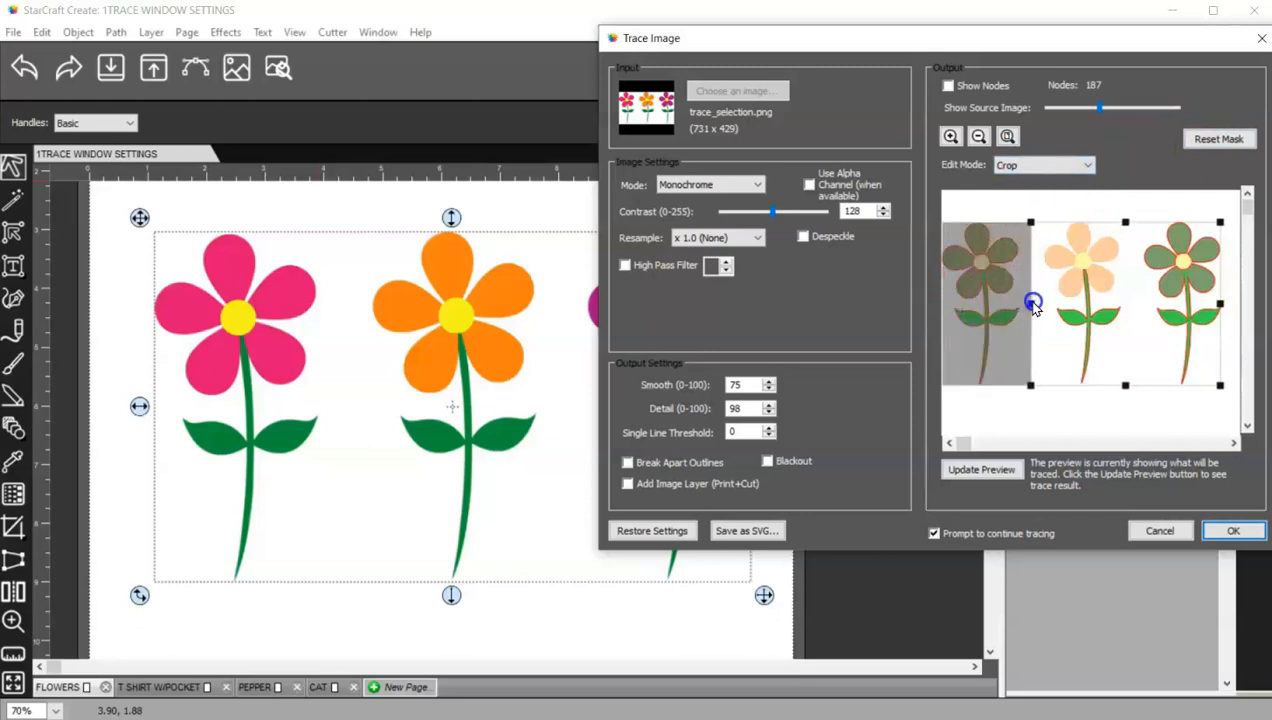
drag(1213, 304, 1135, 302)
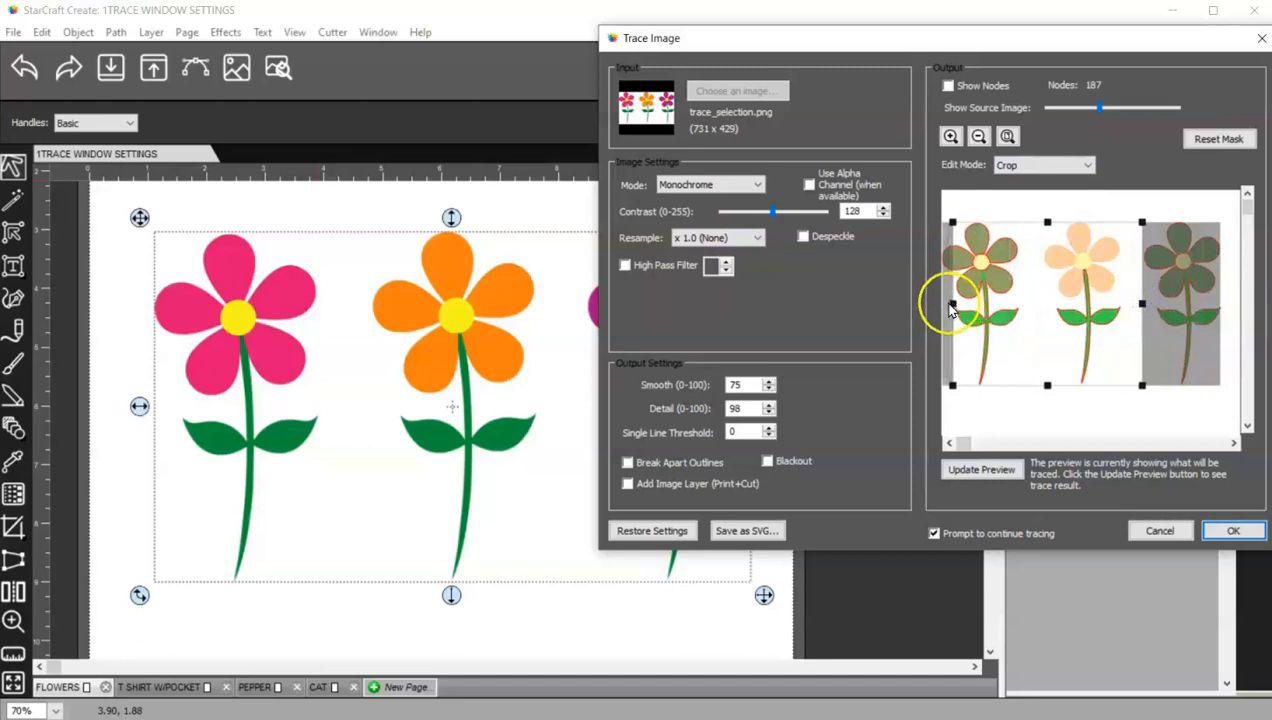
drag(953, 304, 1031, 304)
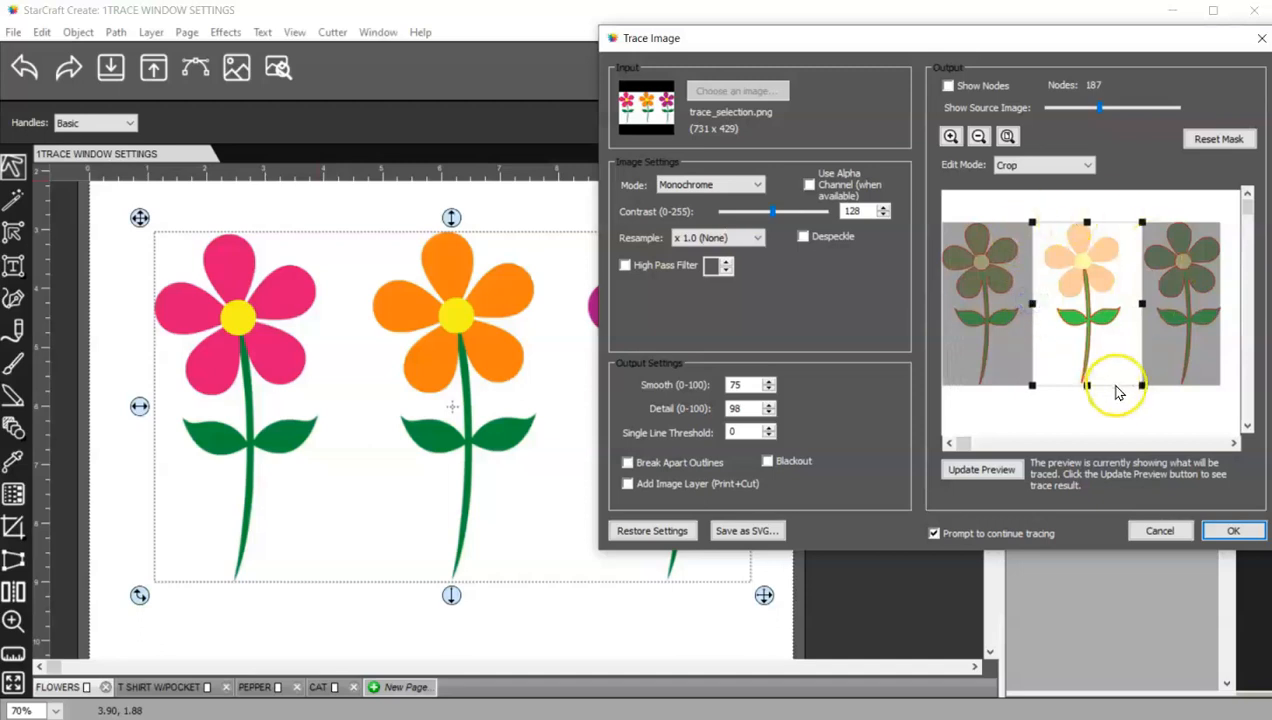
click(1002, 470)
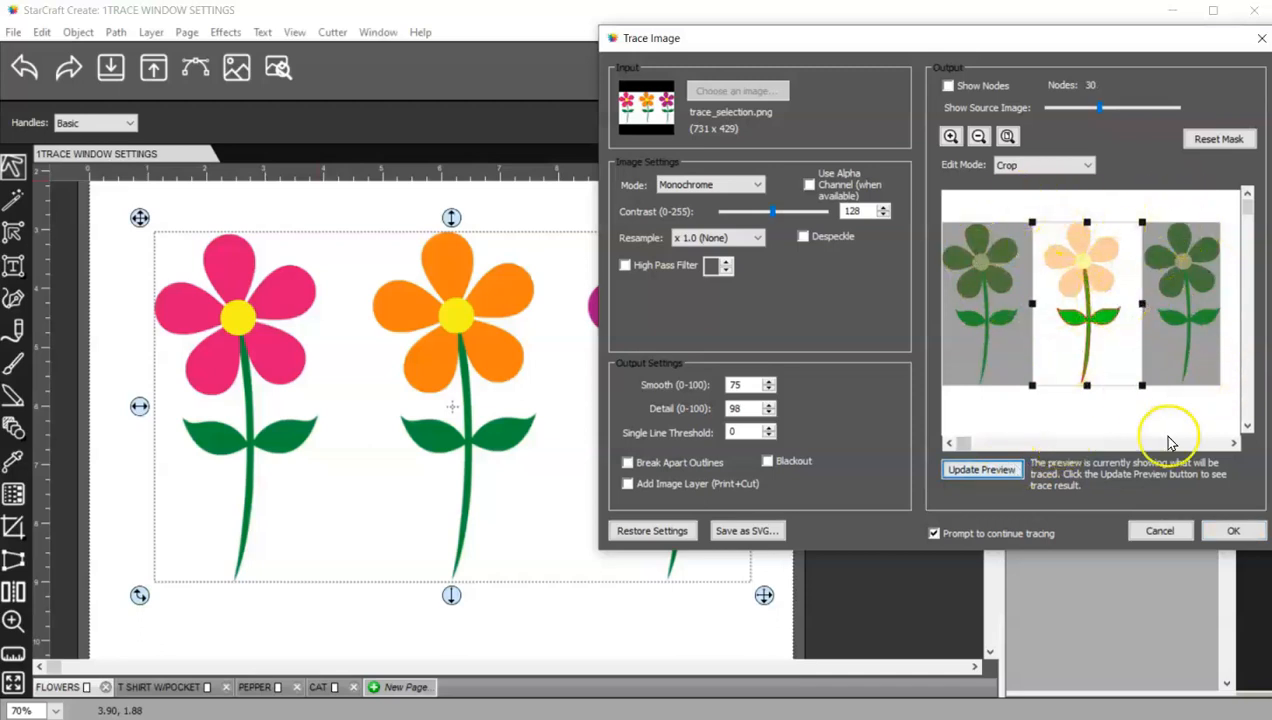
- Widen the crop box across all three flowers and trim its bottom up to the flower heads
click(1032, 304)
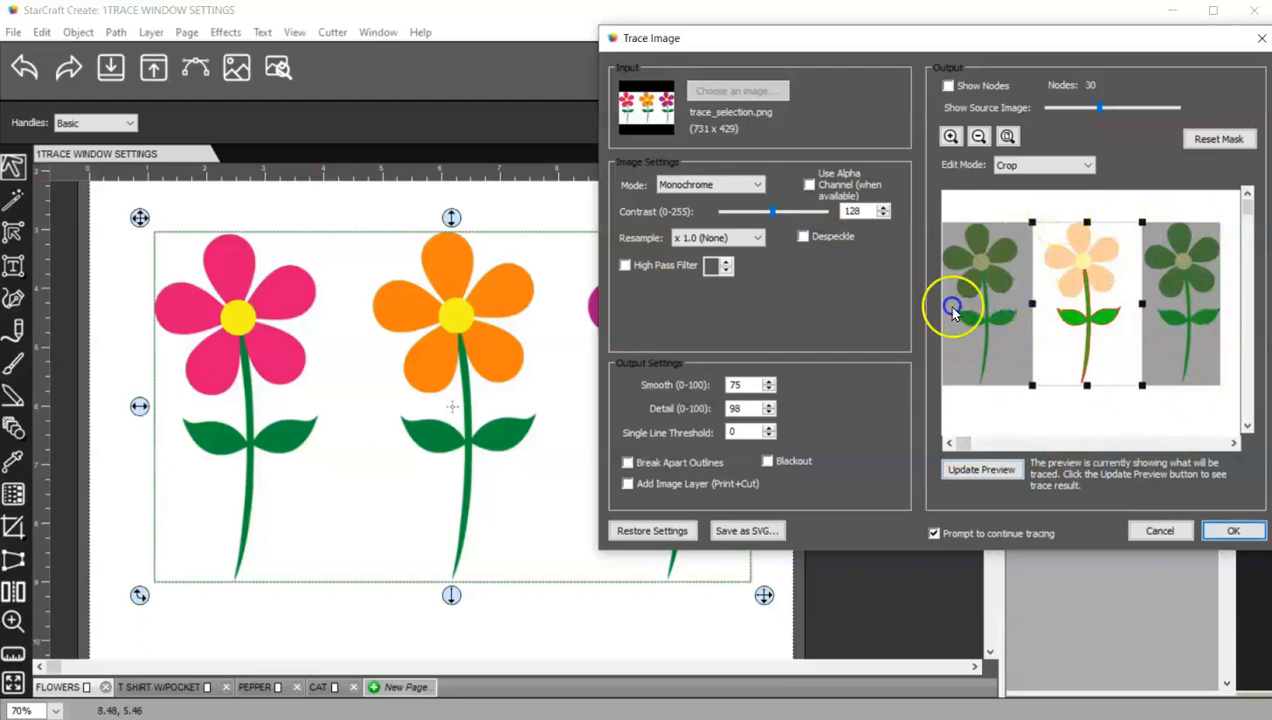
drag(1032, 306, 928, 312)
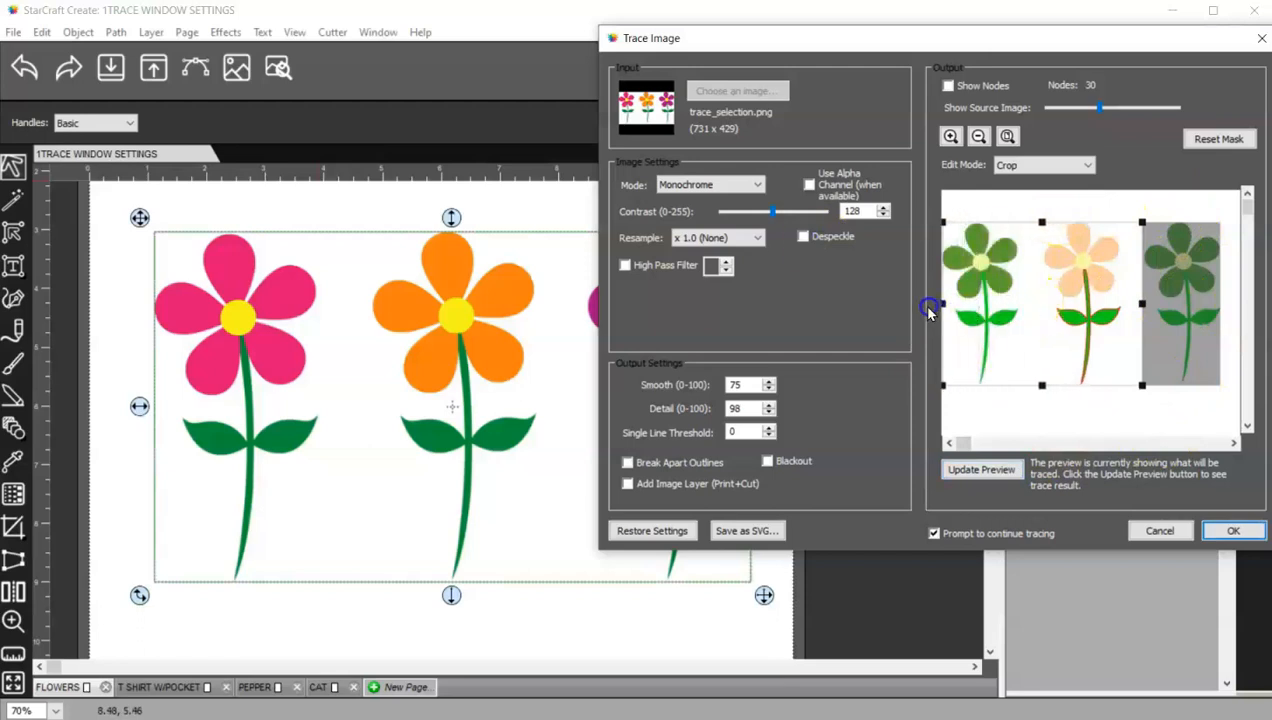
drag(1142, 306, 1150, 307)
drag(1049, 312, 1056, 312)
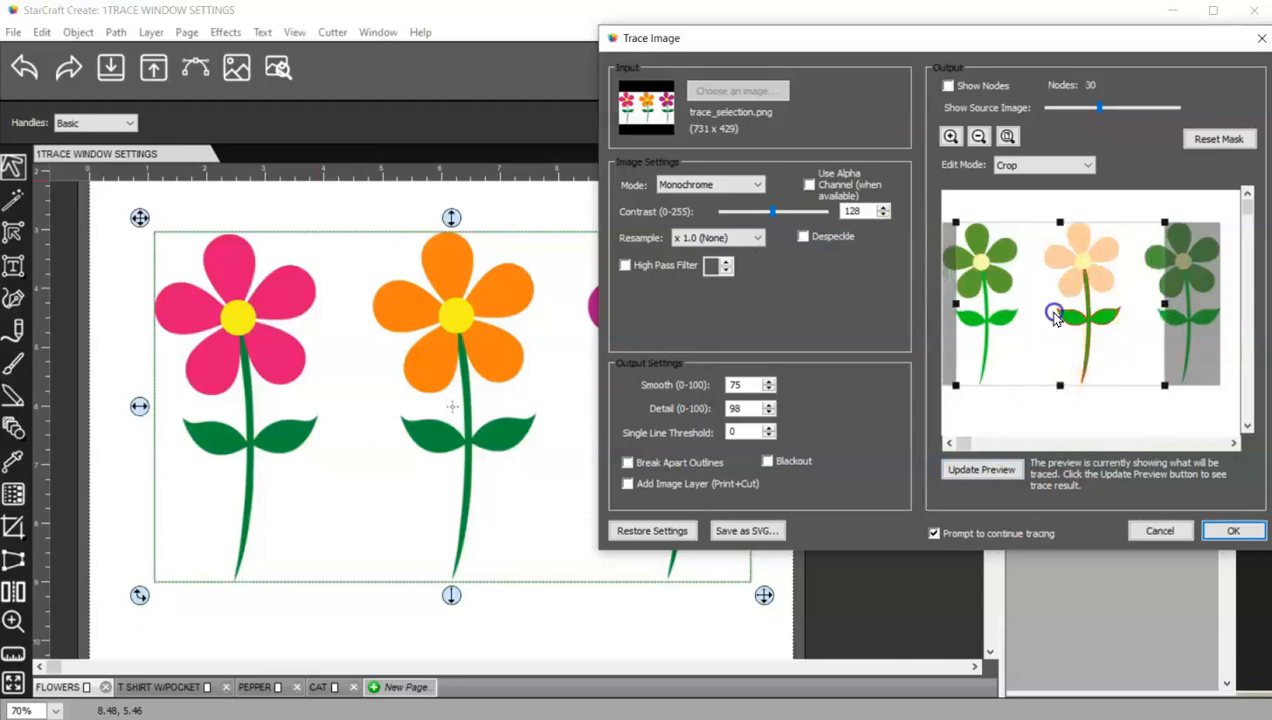
drag(1064, 388, 1048, 301)
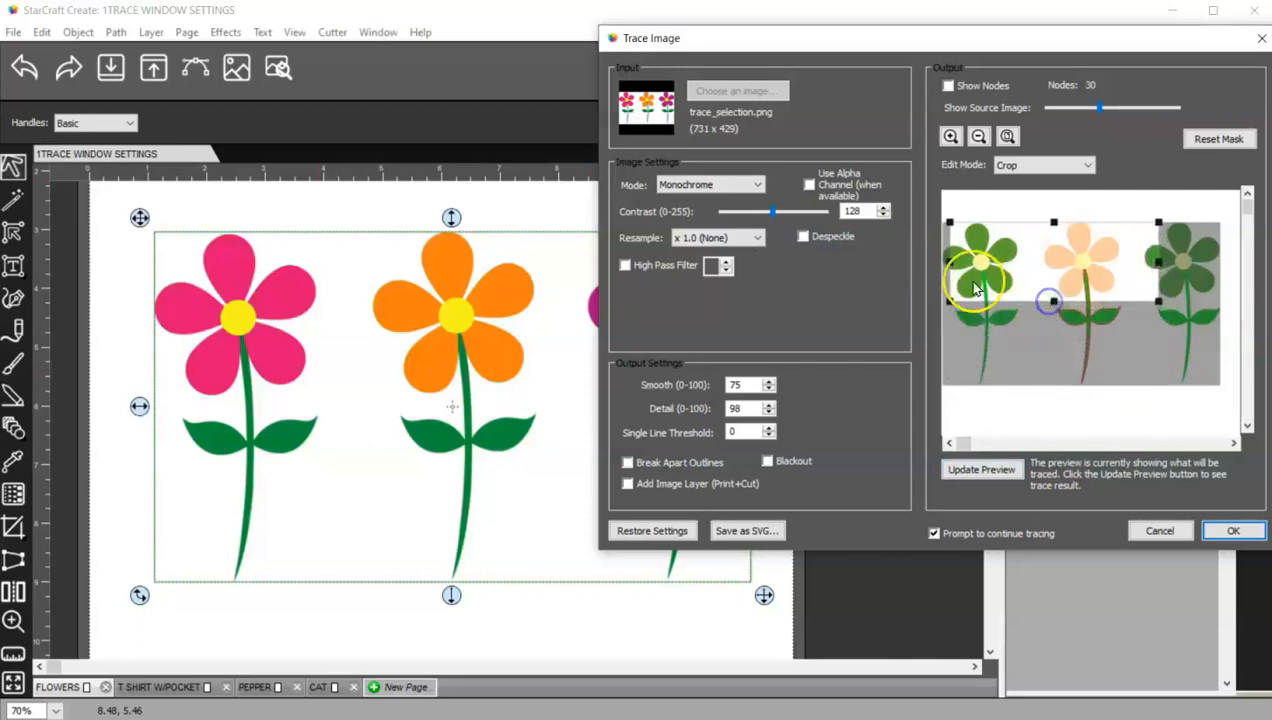
- Extend the crop box to cover the whole image and switch Edit Mode to Draw Mask
drag(951, 264, 858, 256)
drag(1081, 304, 1084, 391)
click(1047, 168)
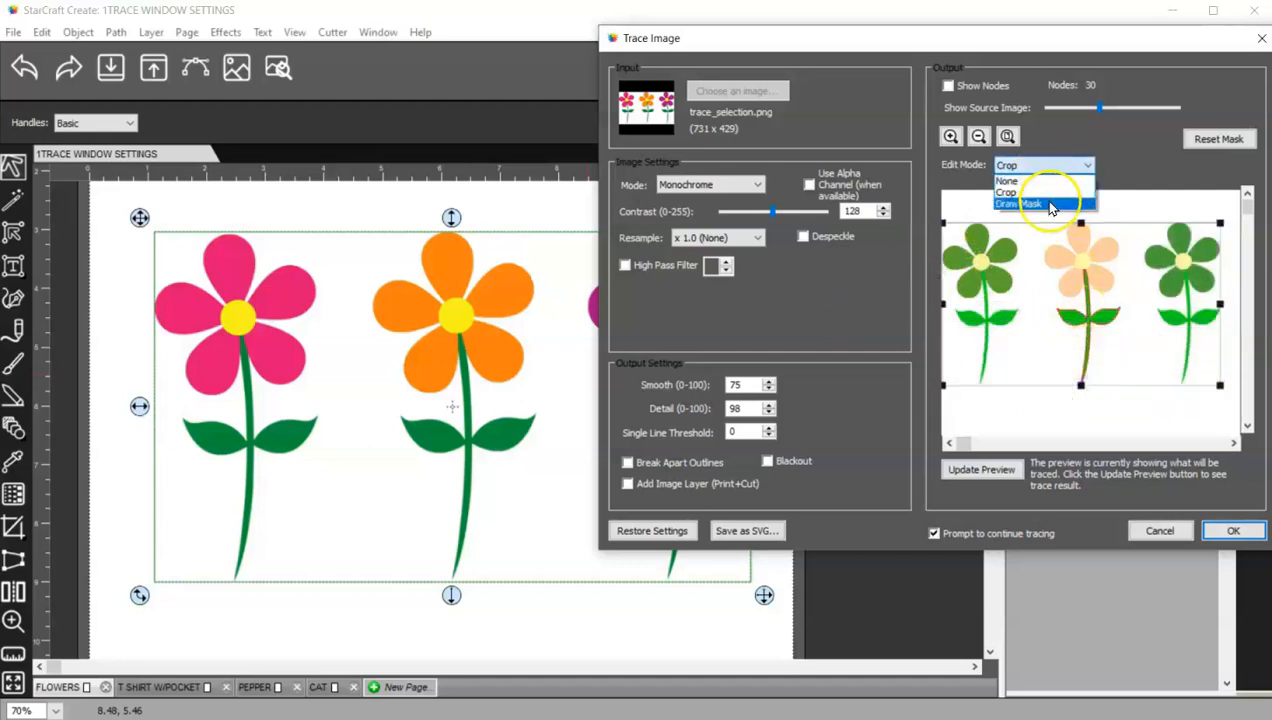
click(1050, 205)
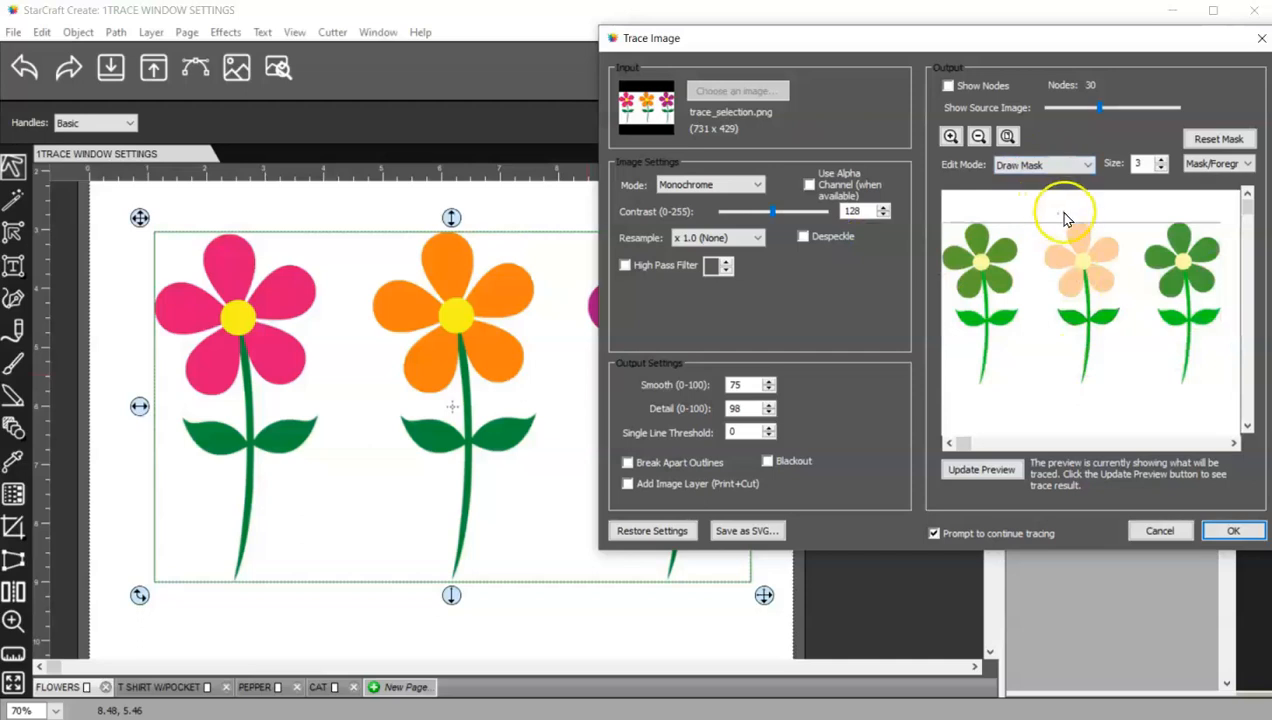
- Zoom into the left flower and set the mask brush to Mask/Foreground with size 8
click(951, 136)
click(951, 136)
click(951, 136)
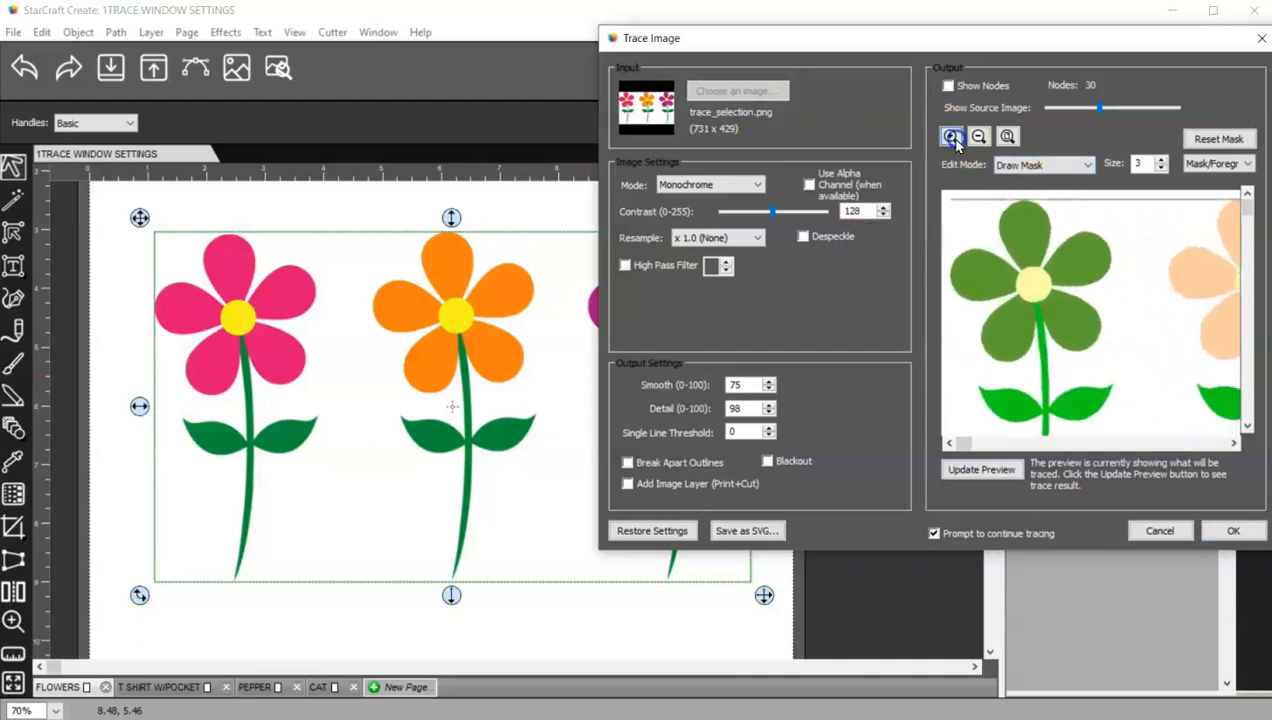
click(951, 136)
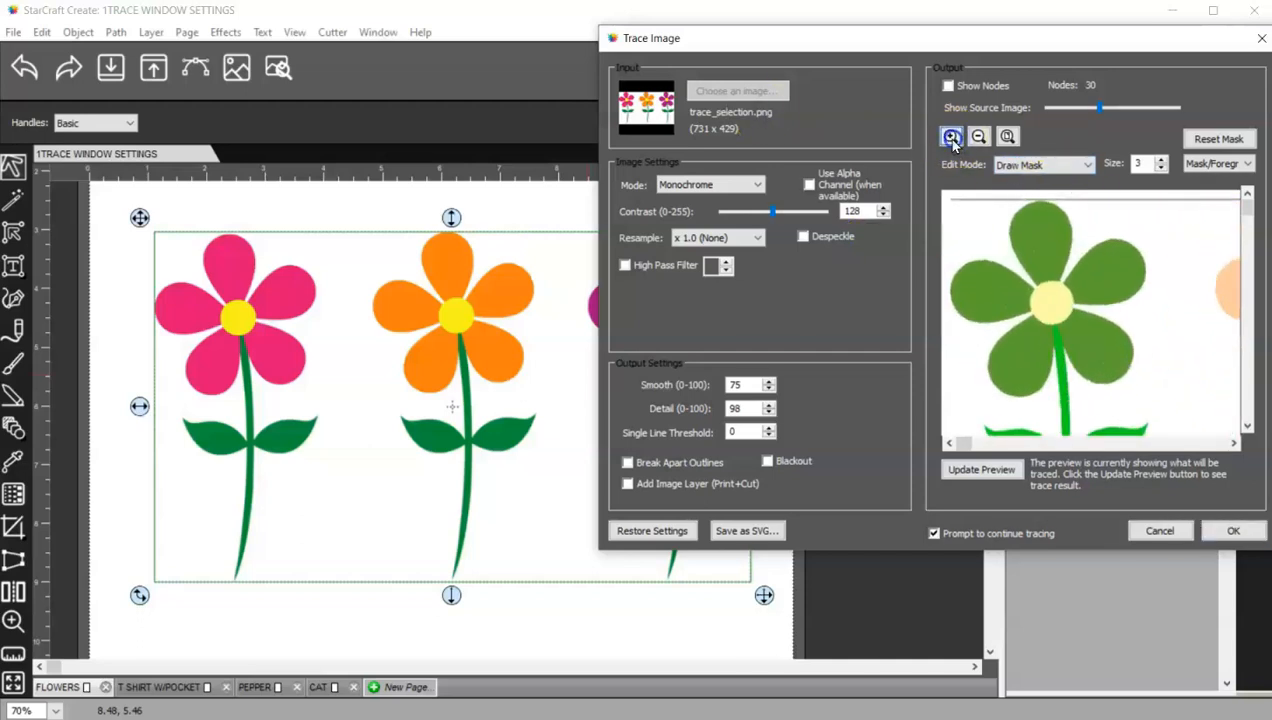
click(951, 136)
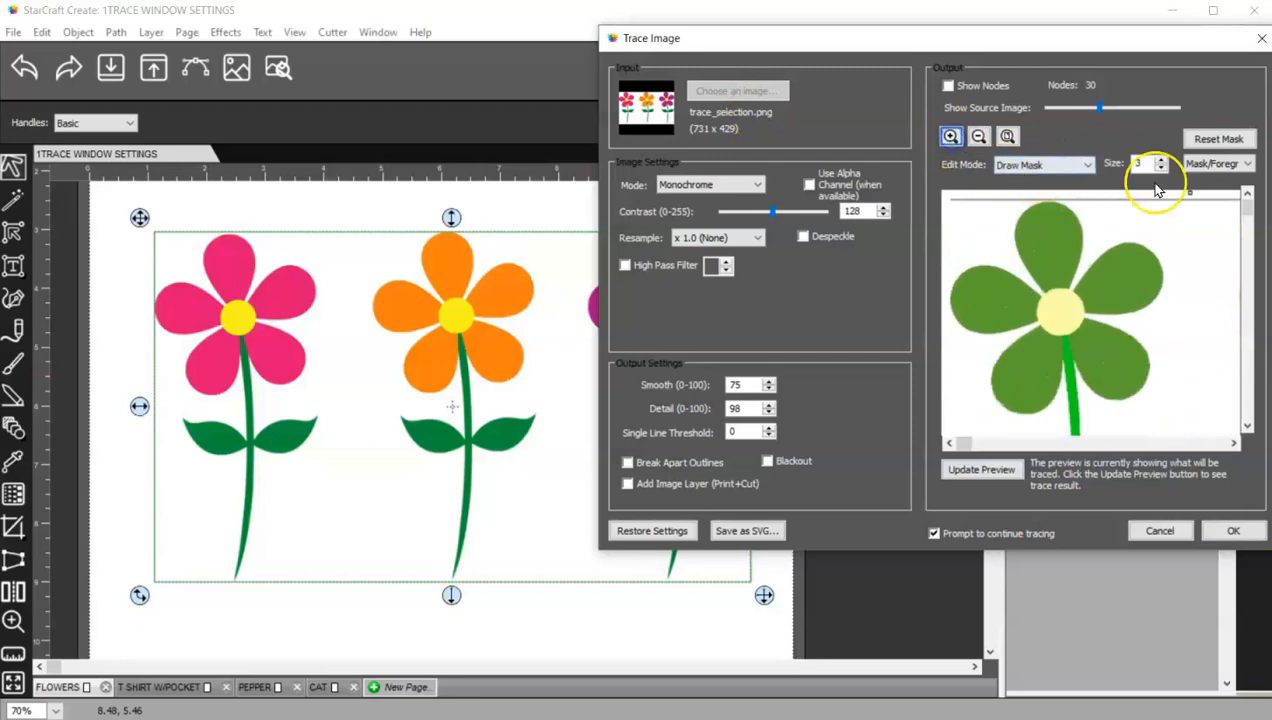
click(1212, 165)
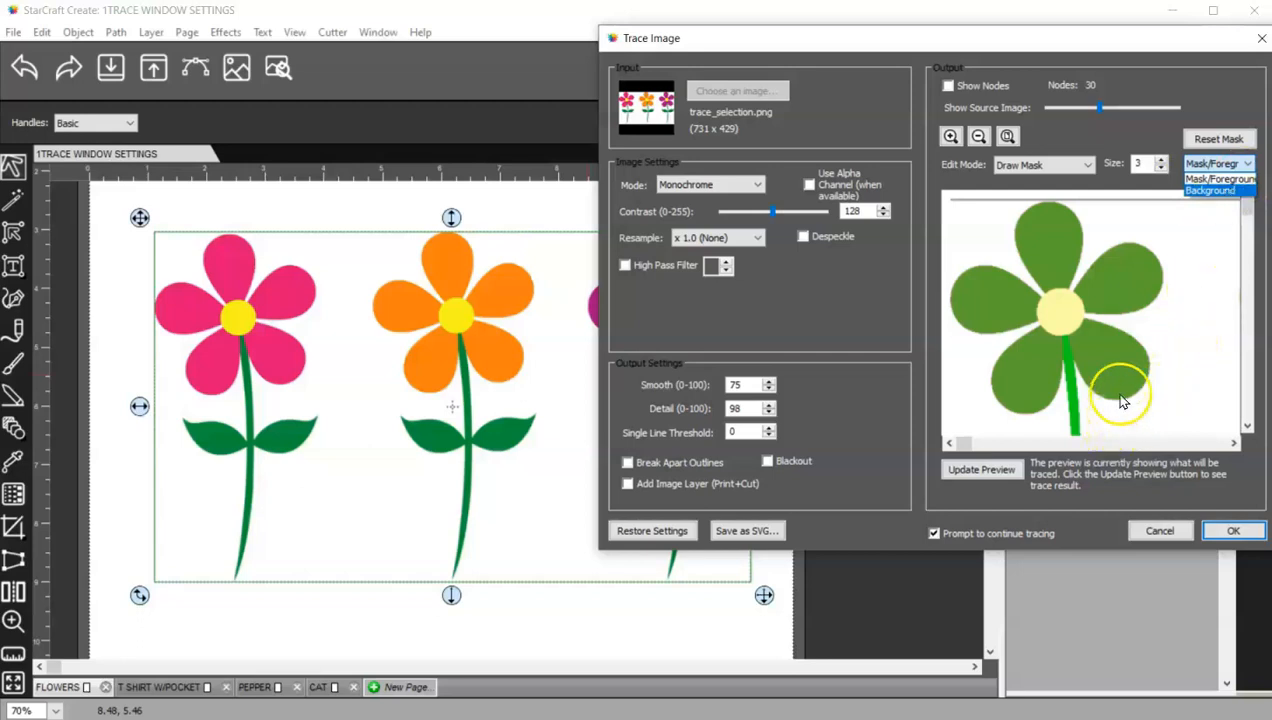
click(1214, 177)
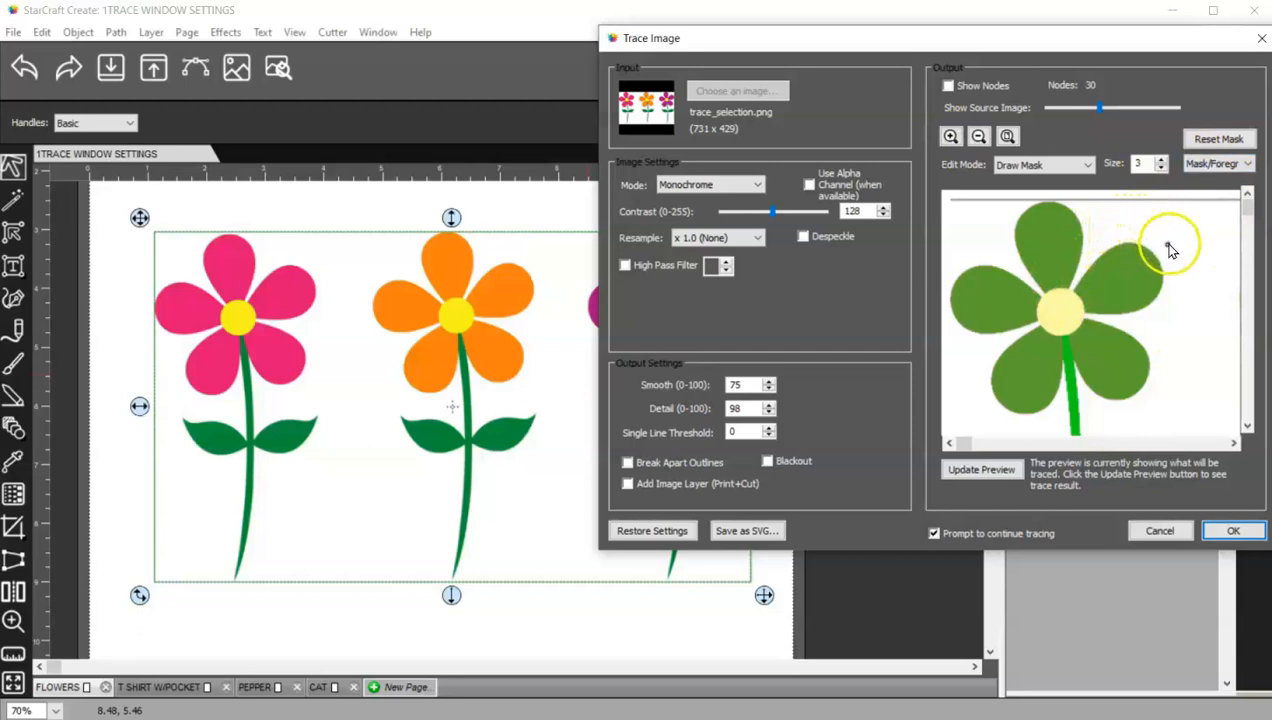
click(1162, 160)
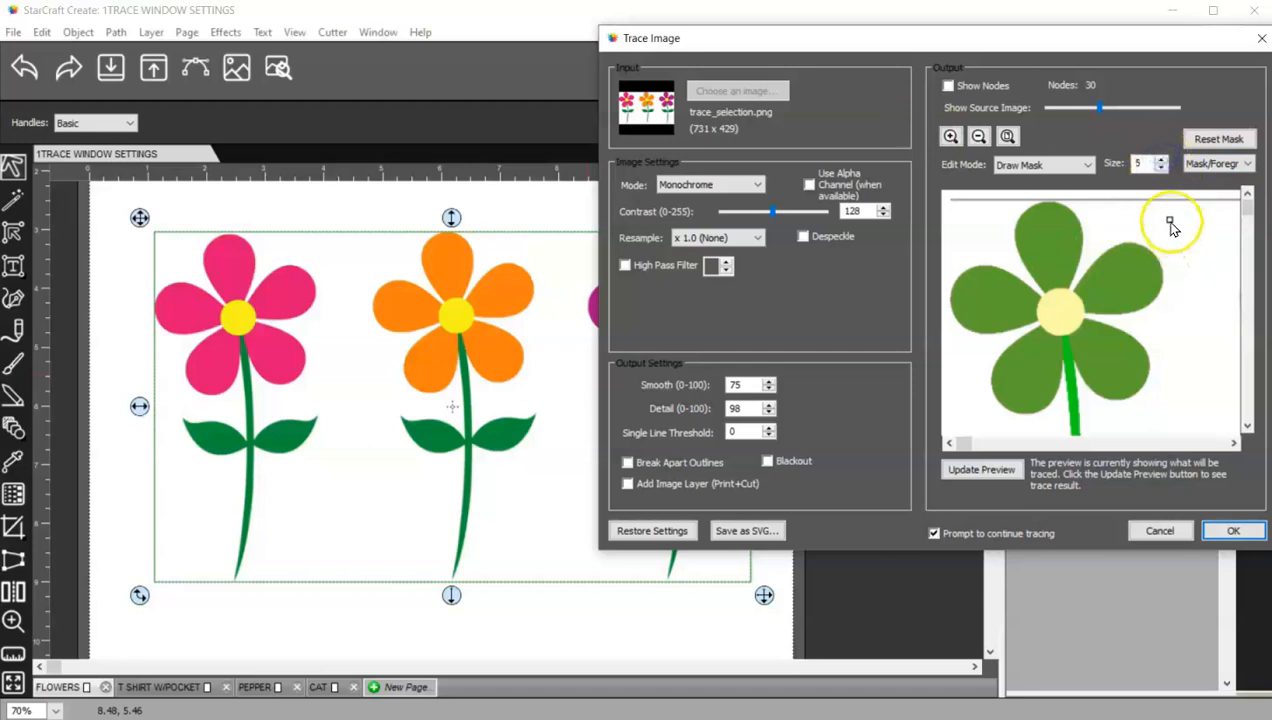
click(1161, 159)
click(1161, 159)
click(1161, 159)
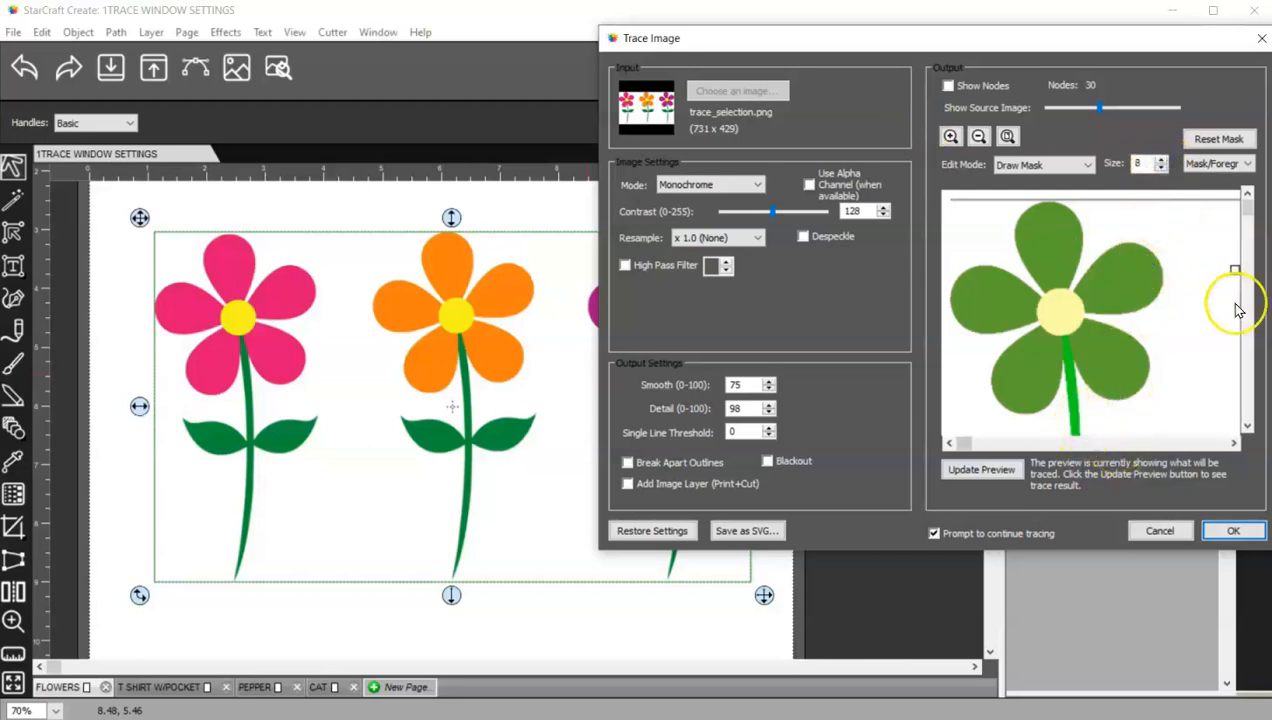
- Paint foreground mask along the left flower's stem and update the preview
drag(1243, 210, 1244, 265)
drag(1077, 368, 1071, 290)
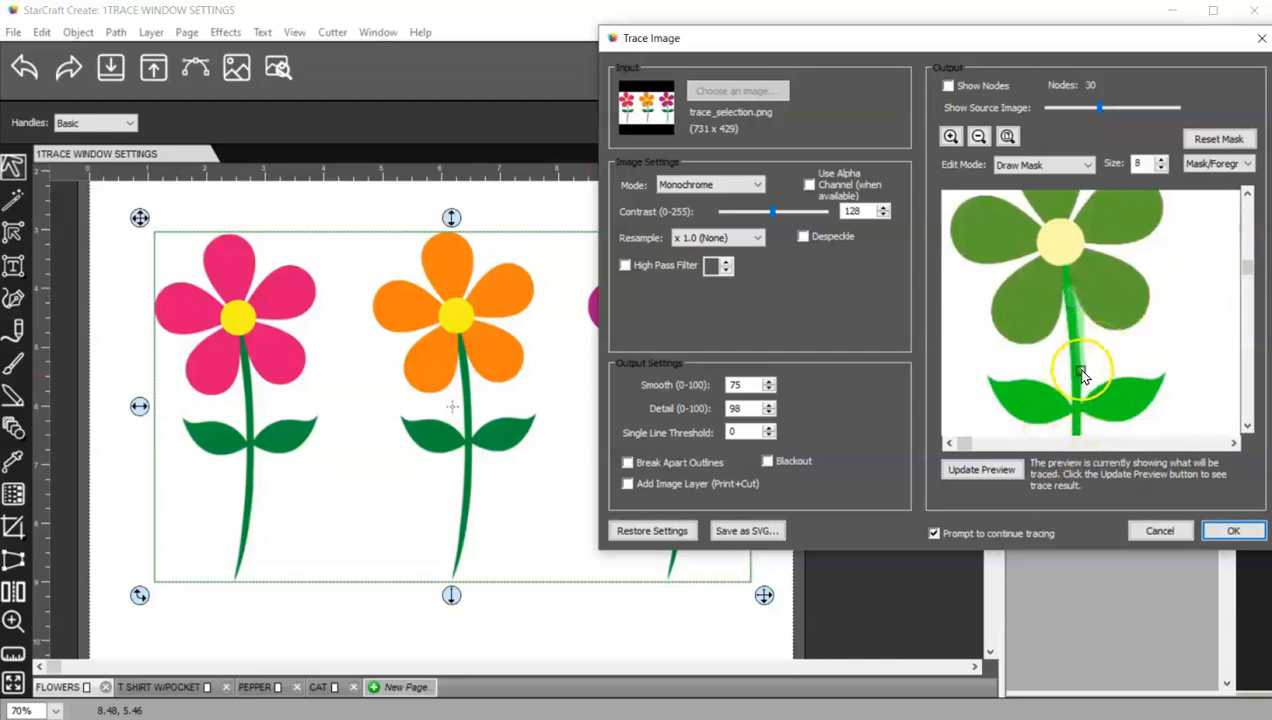
click(995, 471)
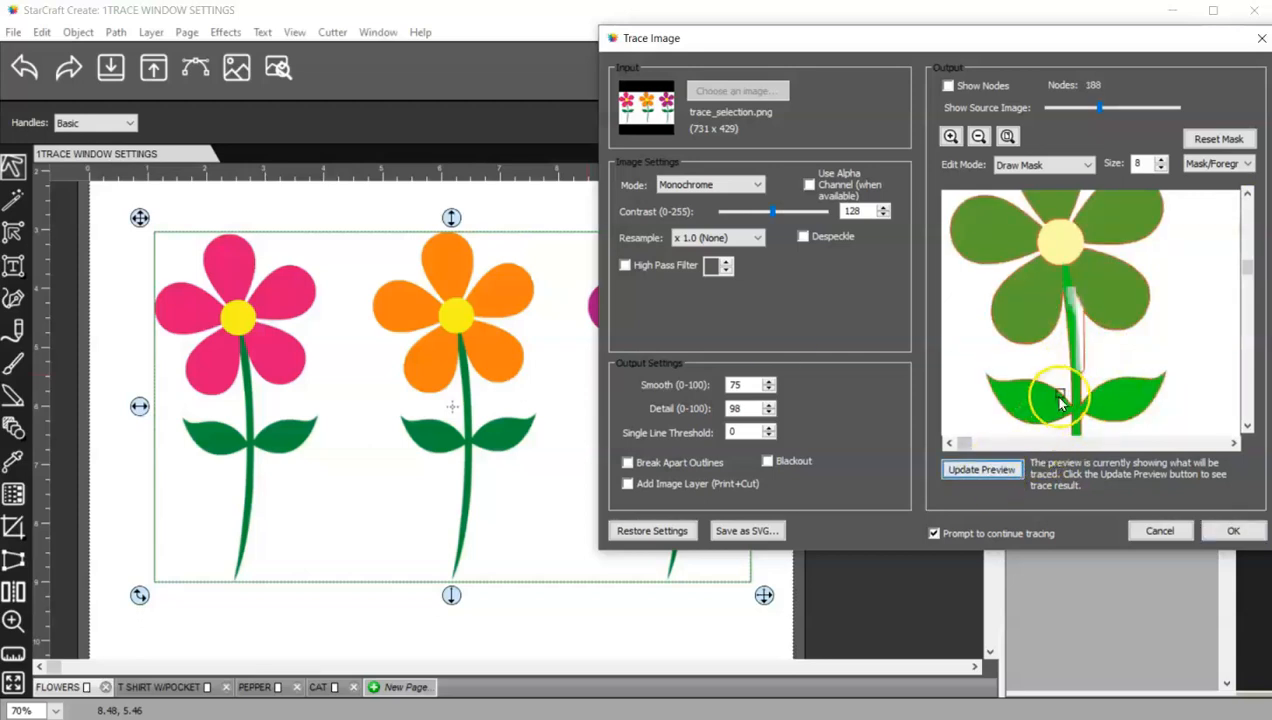
mouse_move(1084, 395)
mouse_down()
mouse_move(1090, 312)
mouse_move(1085, 375)
mouse_move(1073, 298)
mouse_up()
- Switch the mask brush to Background and paint over the right leaf of the flower
click(1220, 164)
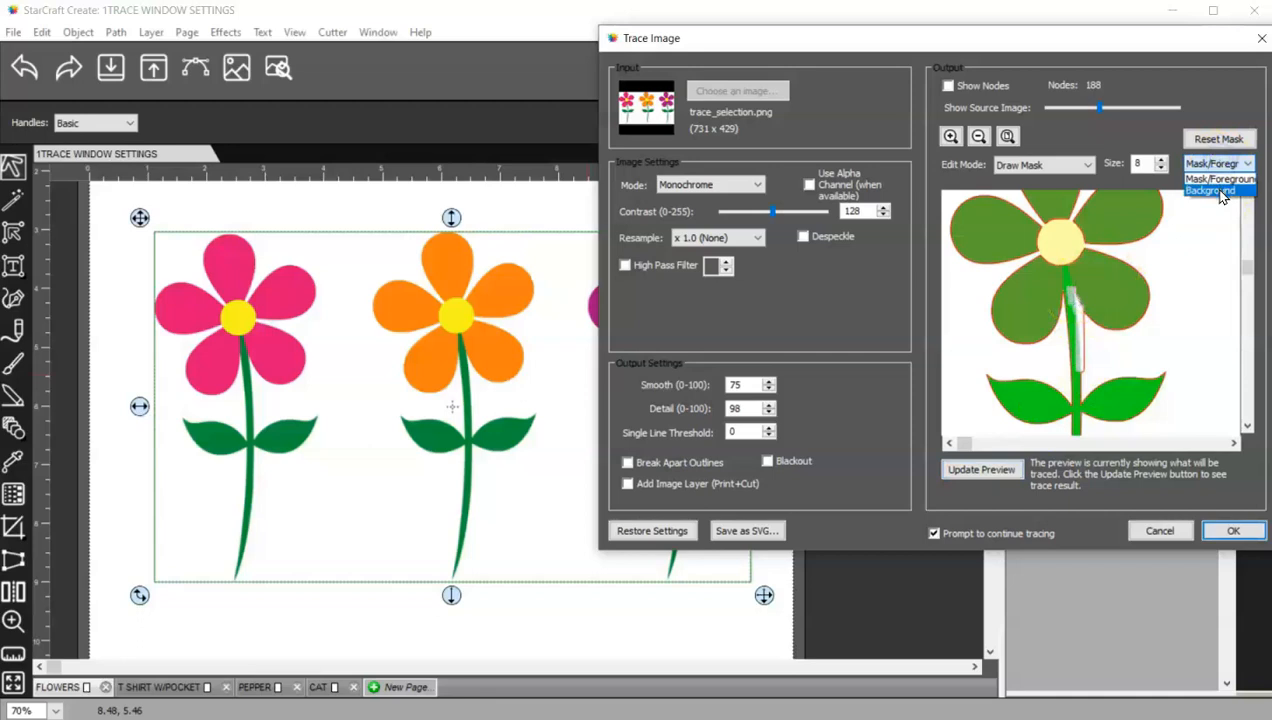
click(1214, 190)
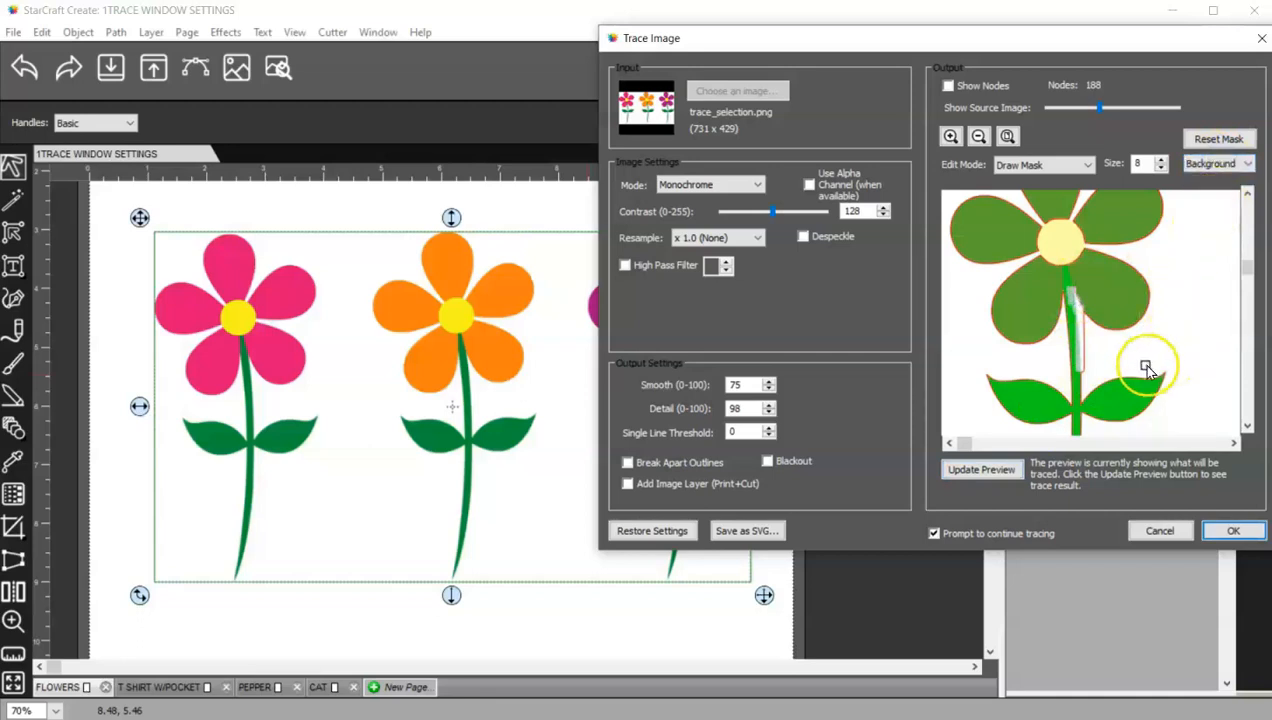
mouse_move(1147, 374)
mouse_down()
mouse_move(1078, 400)
mouse_move(1164, 378)
mouse_up()
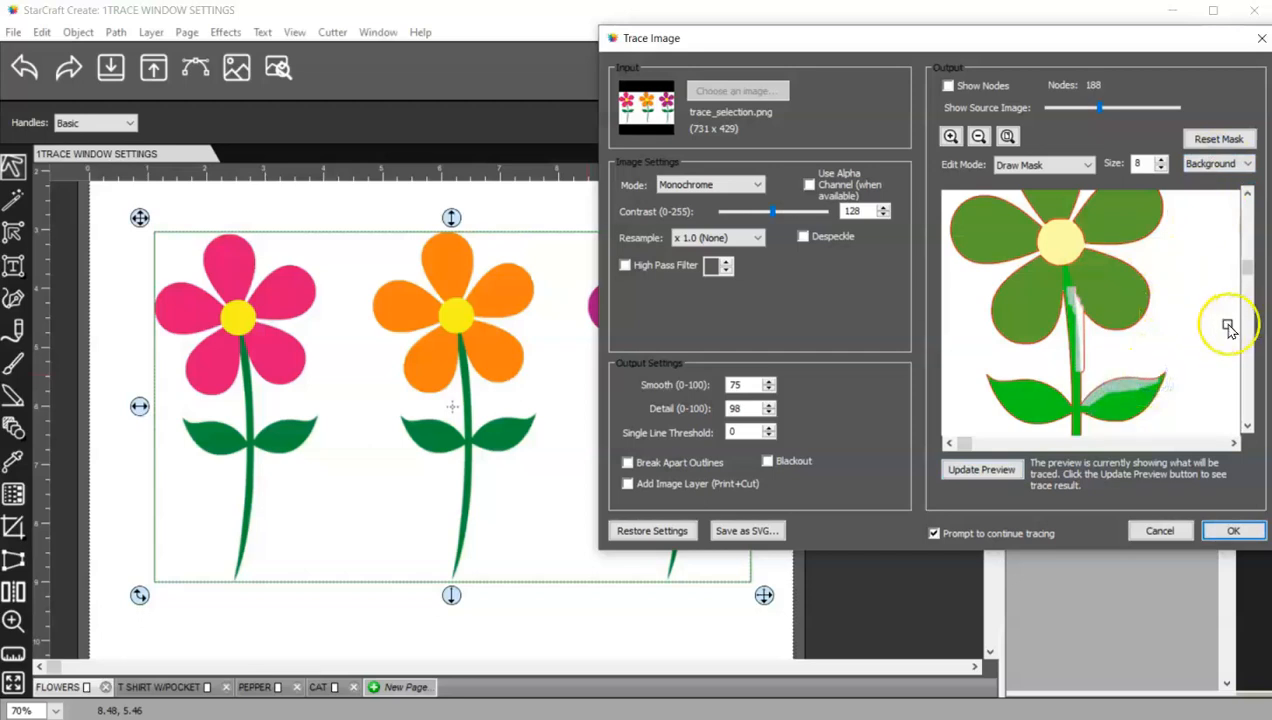
- Update the preview and cancel the Trace Image dialog
click(997, 472)
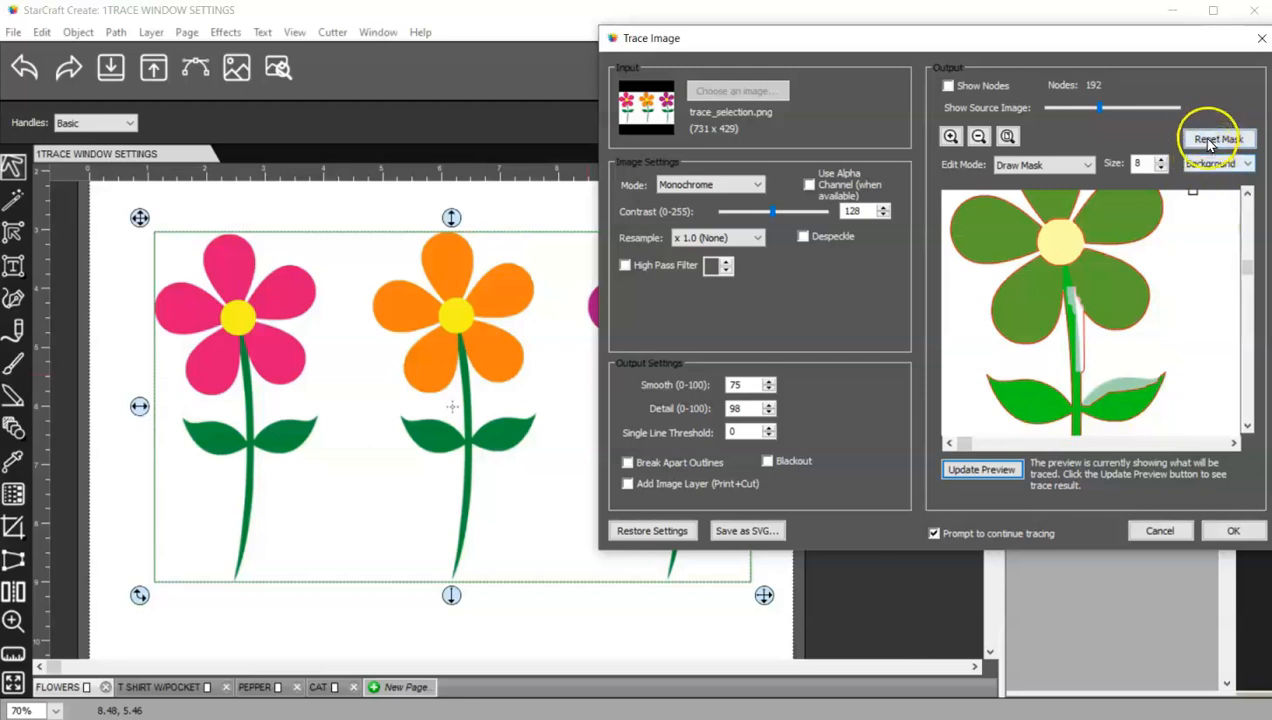
click(1004, 473)
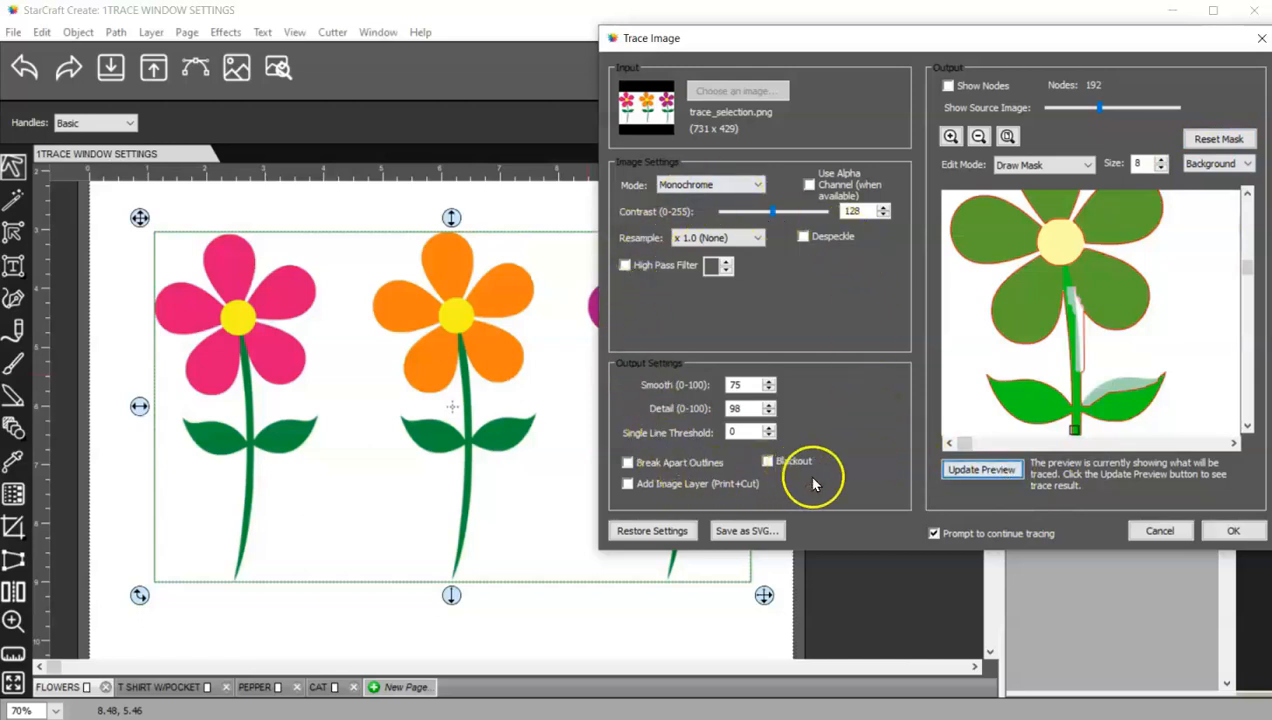
click(1162, 532)
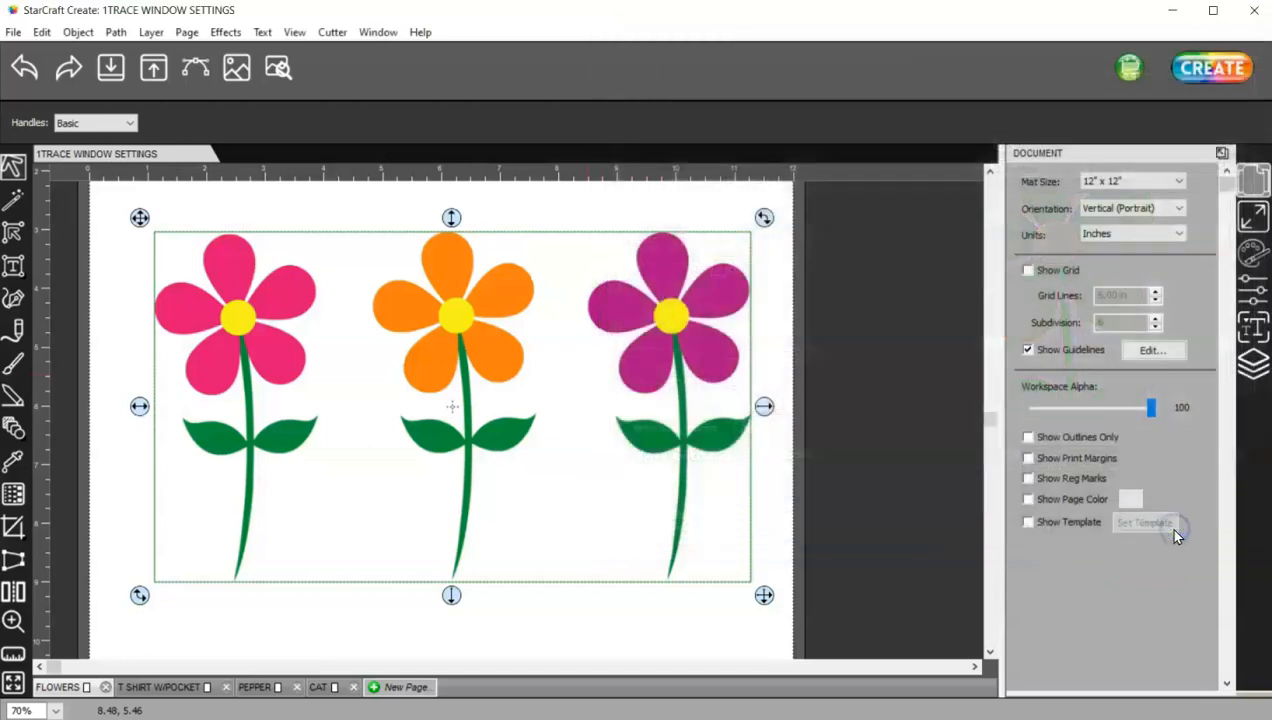